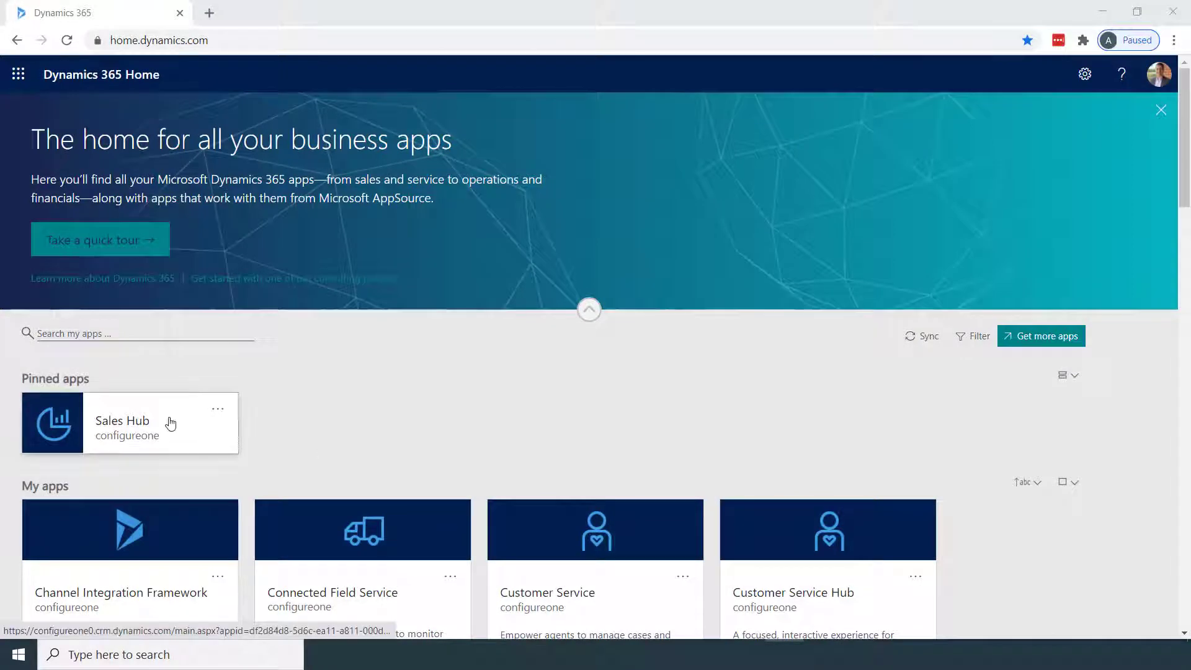
Launch Sales Hub from its pinned tile on the Dynamics 365 Home page.
{"action": "left_click", "coordinate": [171, 424]}
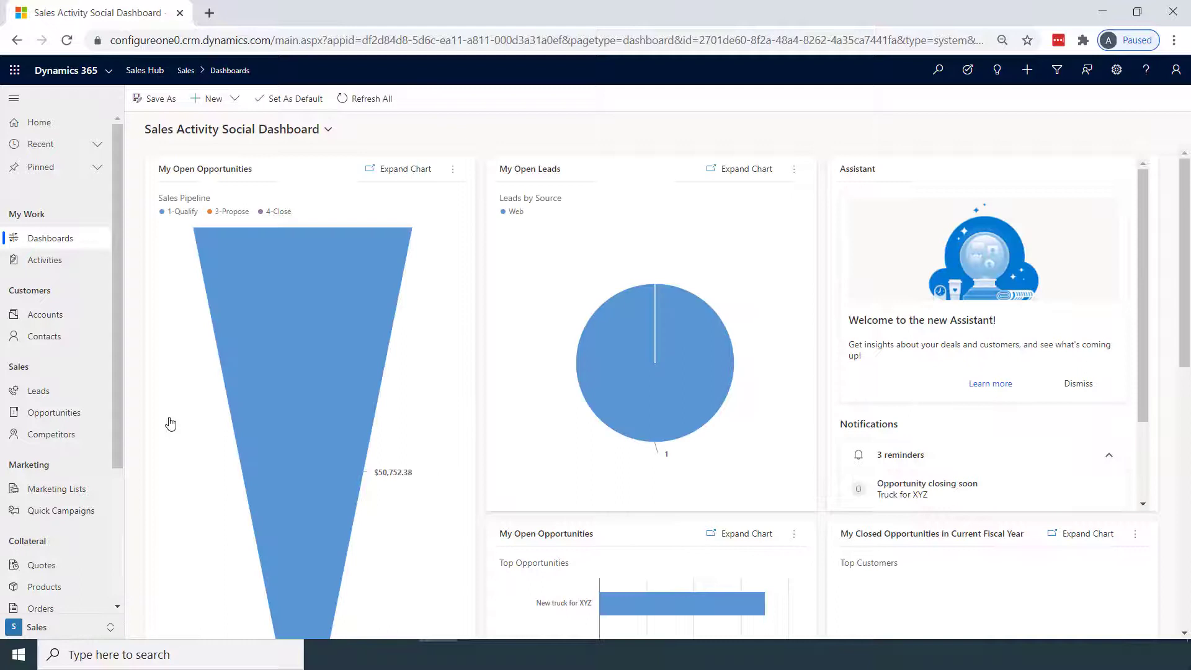
Create a new opportunity with the topic 'Truck for XYZ'.
{"action": "left_click", "coordinate": [76, 414]}
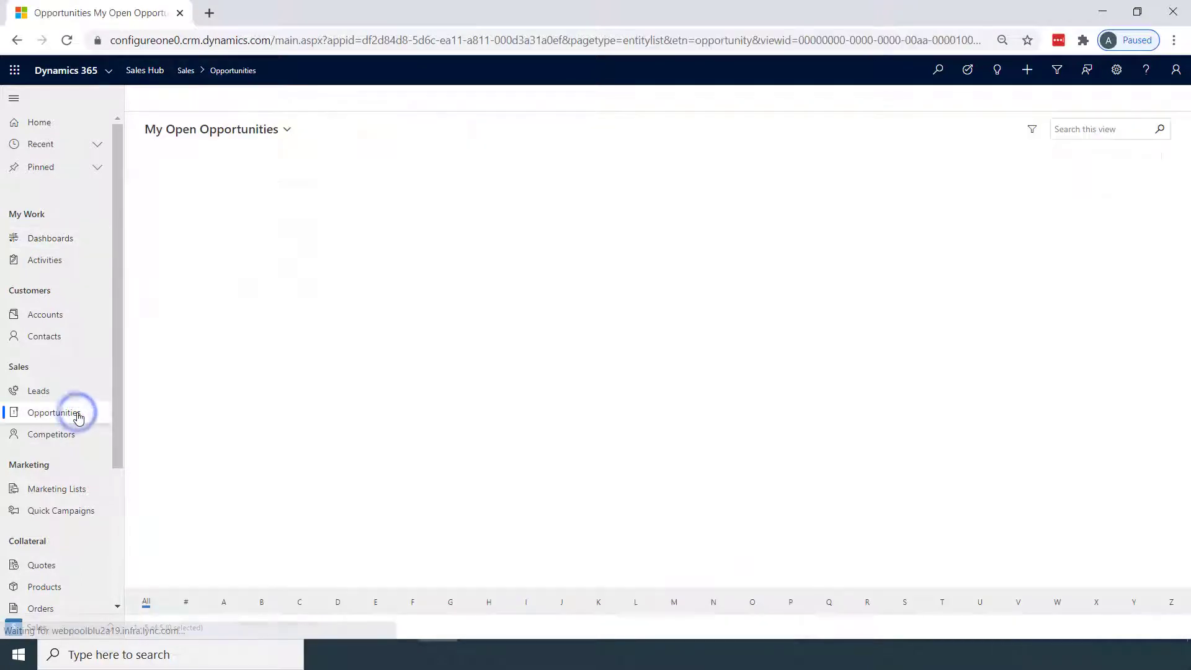
{"action": "left_click", "coordinate": [213, 99]}
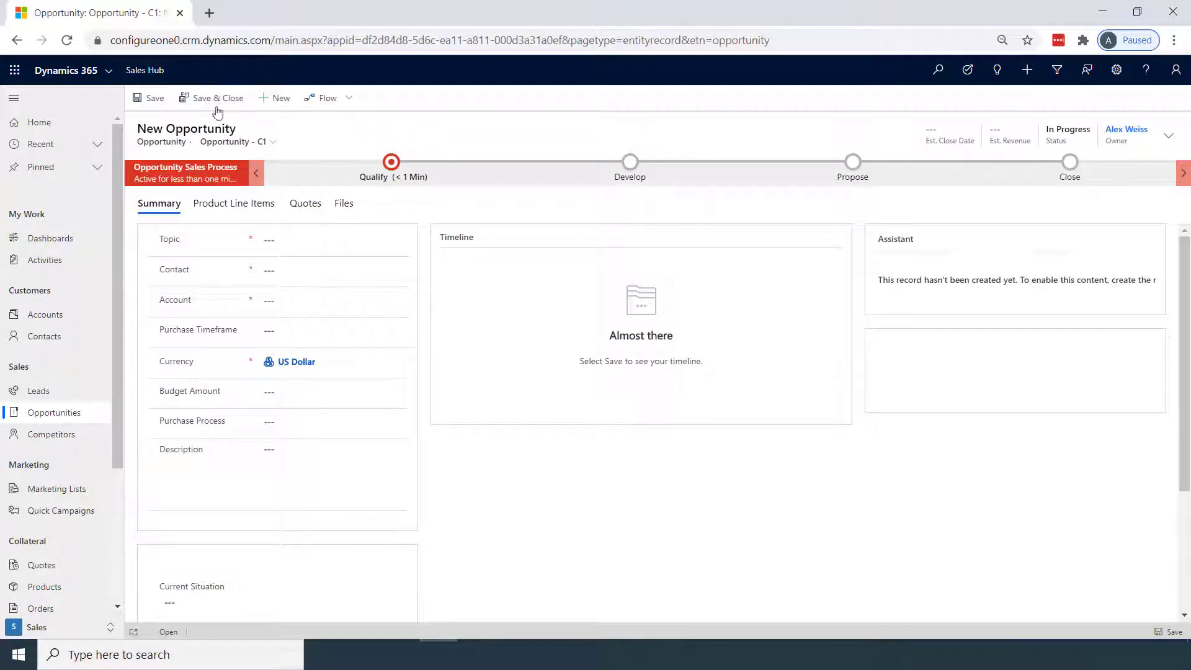
{"action": "left_click", "coordinate": [266, 241]}
{"action": "type", "text": "Truck for XYZ"}
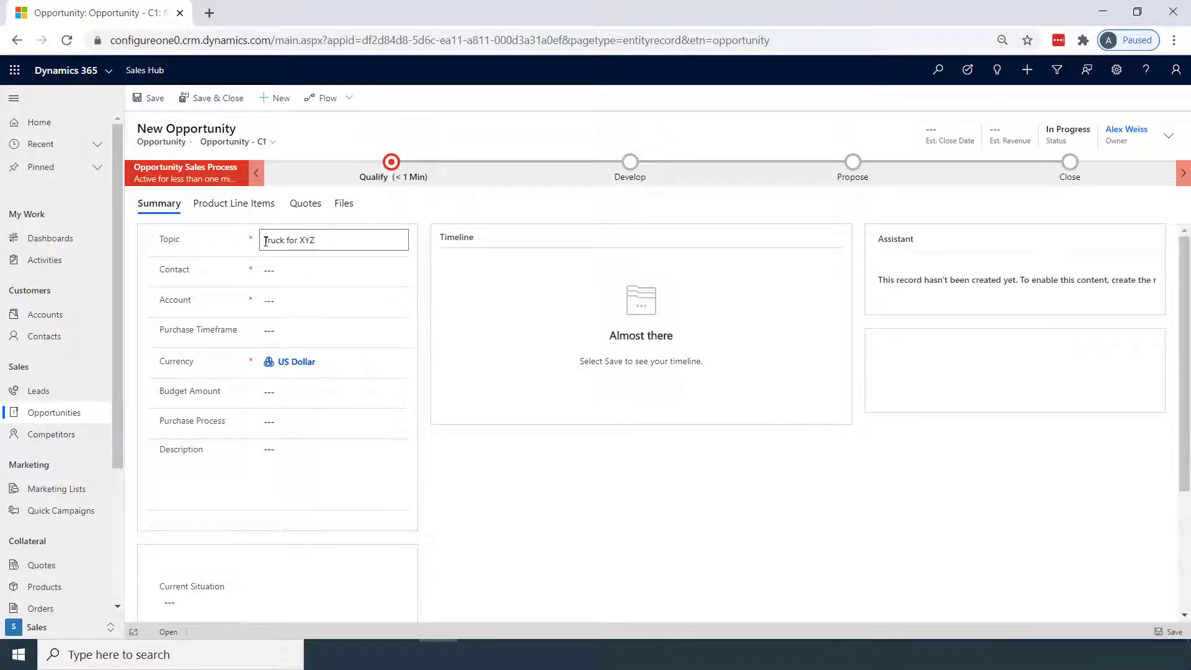
{"action": "key", "text": "Tab"}
Set the opportunity's customer contact and the account XYZ Enterprises.
{"action": "left_click", "coordinate": [274, 270]}
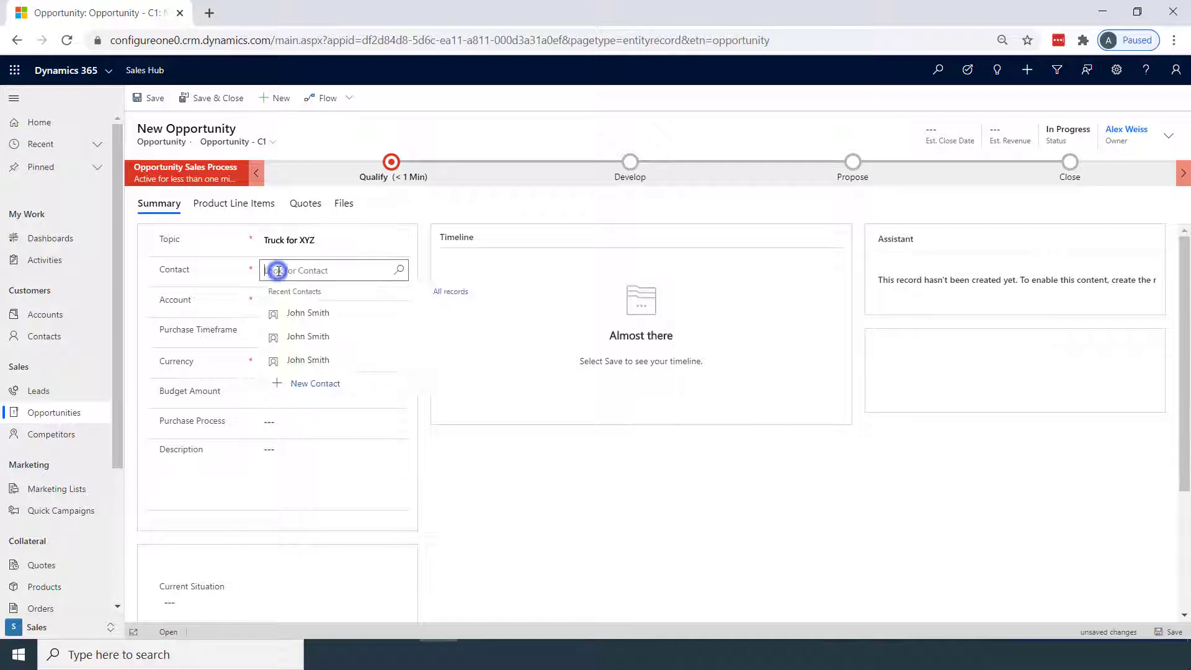
{"action": "type", "text": "john"}
{"action": "left_click", "coordinate": [287, 310]}
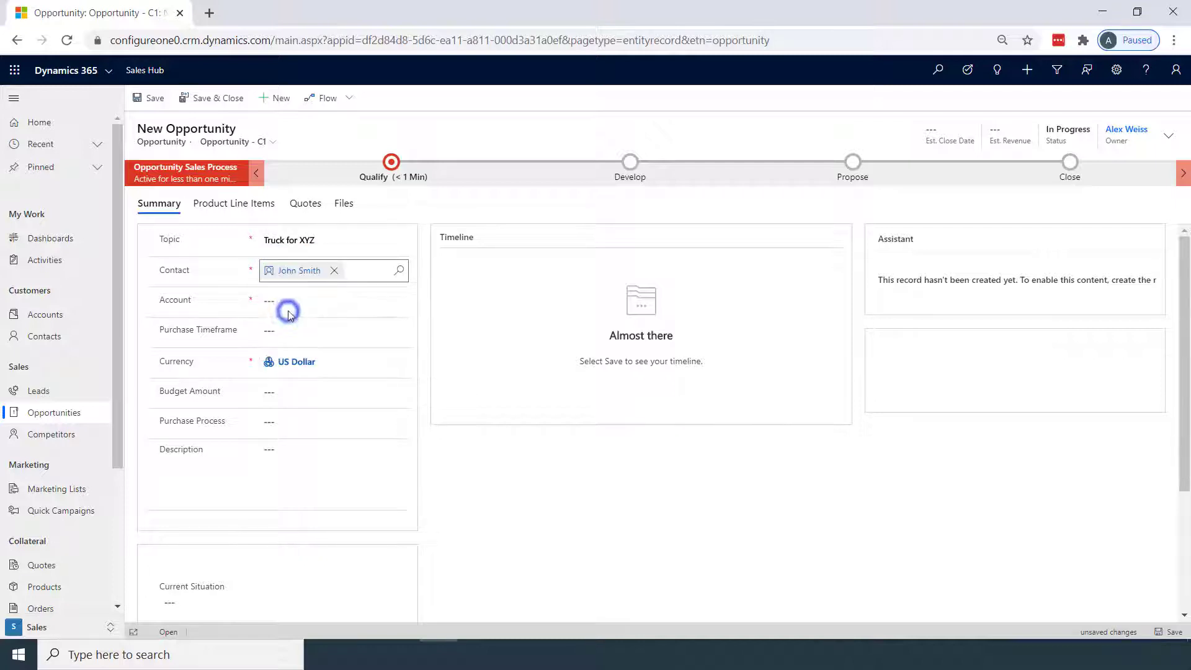
{"action": "left_click", "coordinate": [289, 308]}
{"action": "type", "text": "XYZ"}
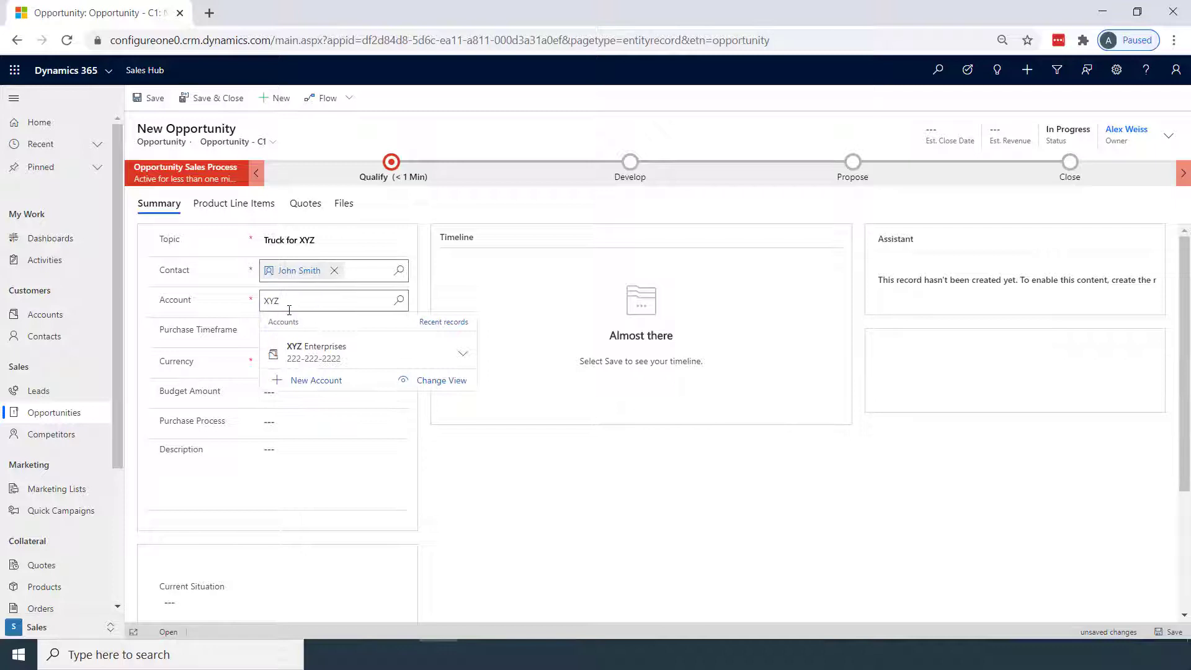
{"action": "left_click", "coordinate": [313, 352]}
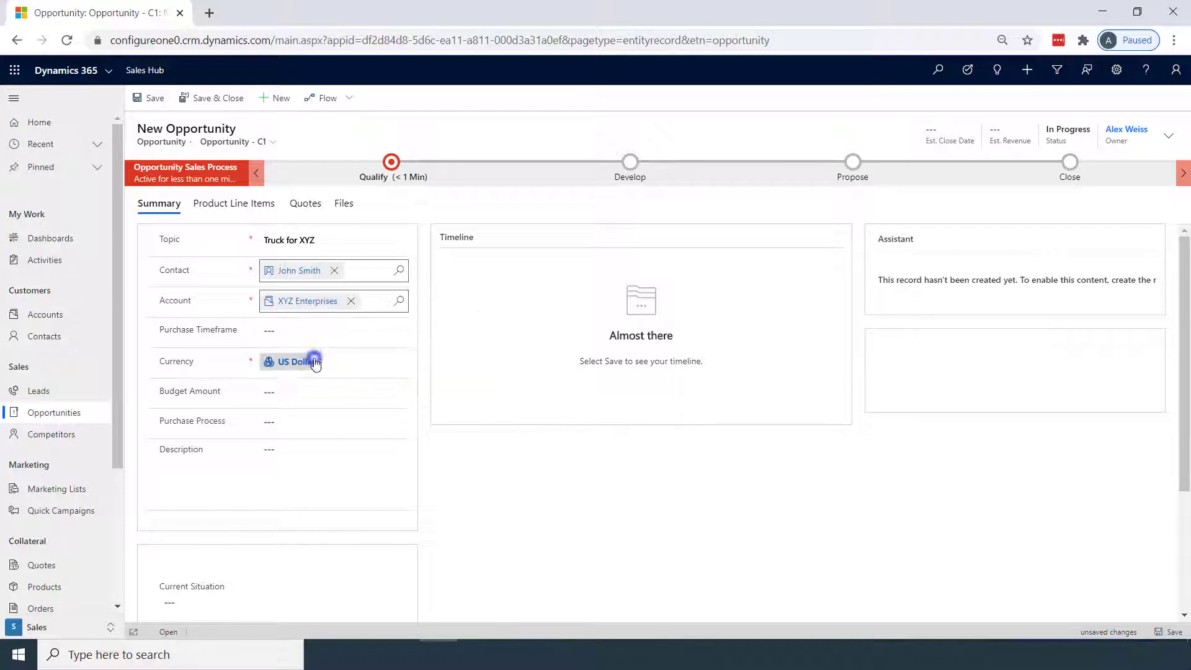
Choose the Retail price list under Product Line Items.
{"action": "left_click", "coordinate": [235, 204]}
{"action": "left_click", "coordinate": [287, 240]}
{"action": "type", "text": "retail"}
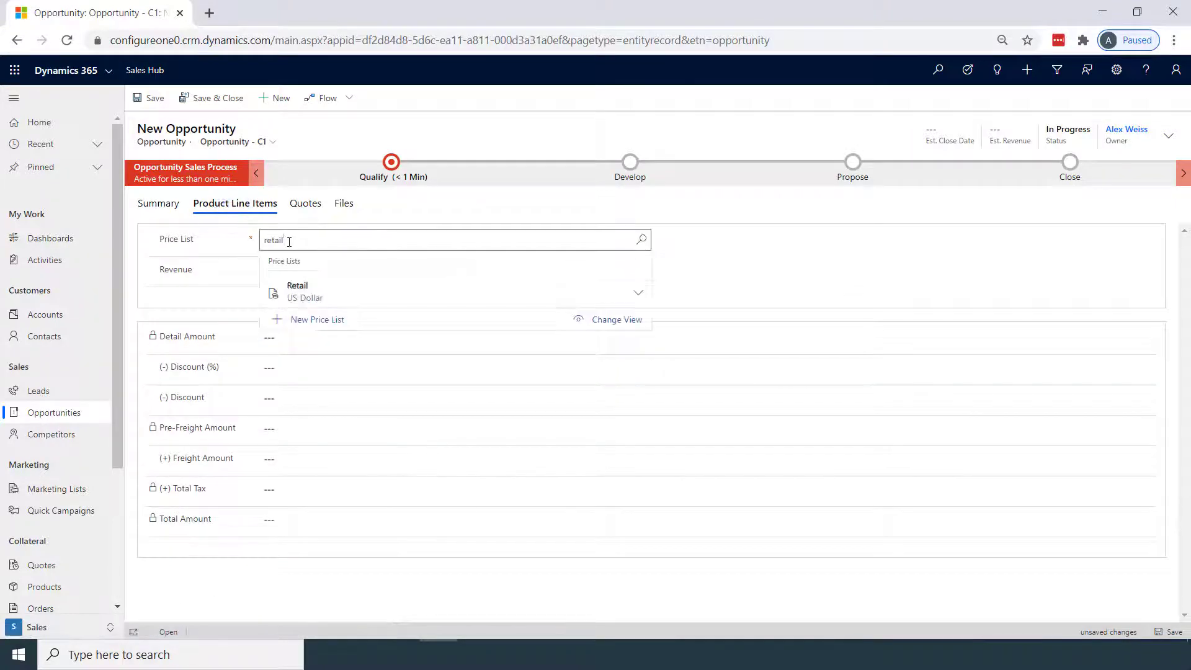
{"action": "left_click", "coordinate": [304, 290]}
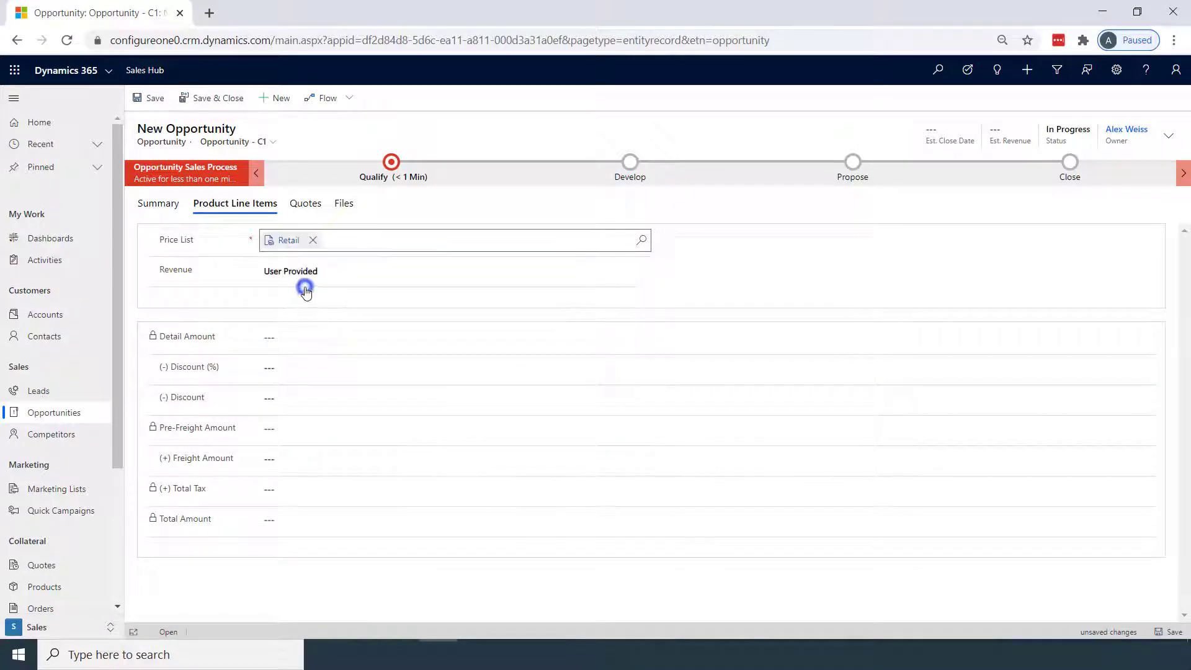
Save the Truck for XYZ opportunity and add a new quote from its Quotes section.
{"action": "left_click", "coordinate": [149, 98]}
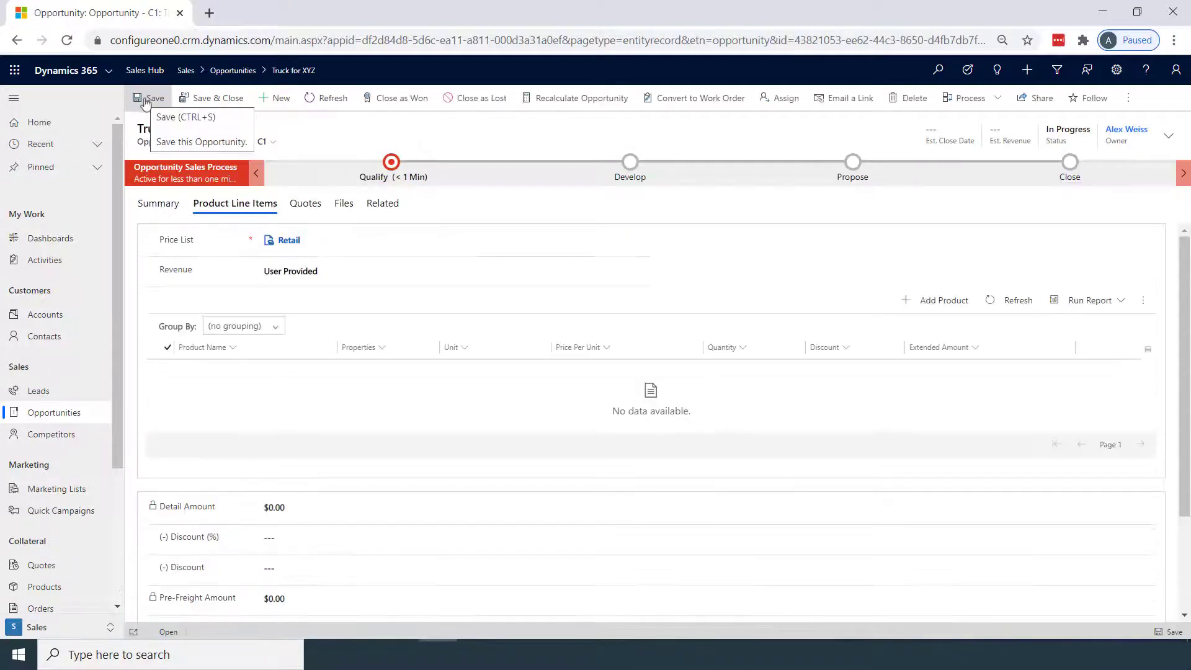
{"action": "left_click", "coordinate": [308, 211]}
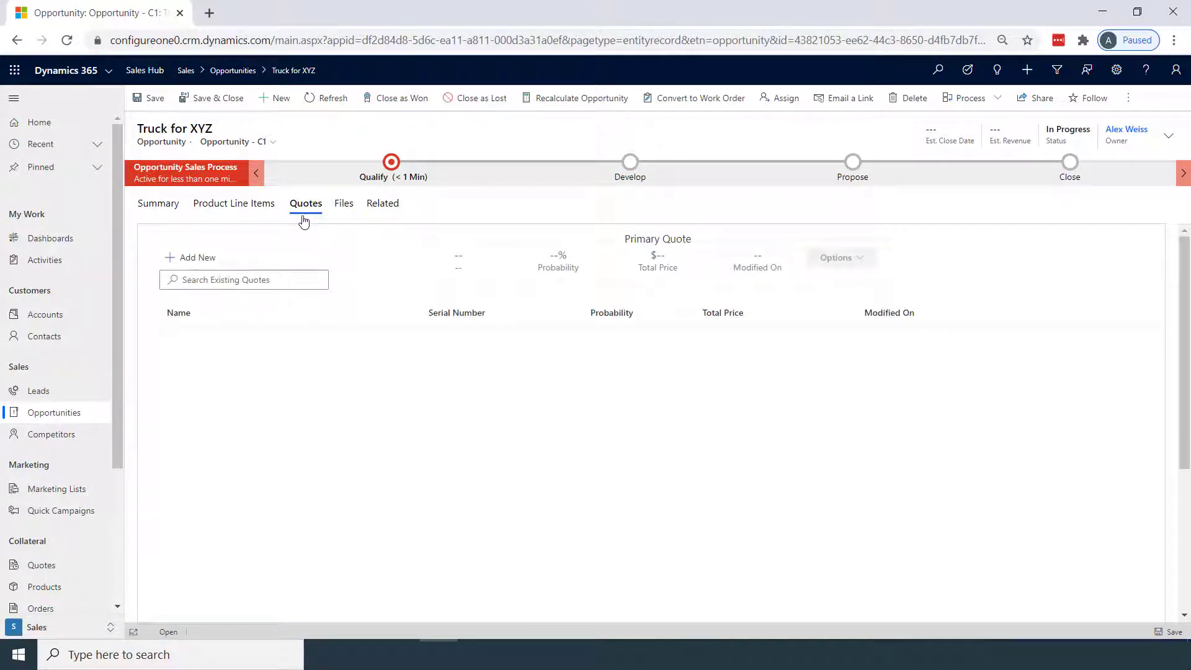
{"action": "left_click", "coordinate": [224, 280]}
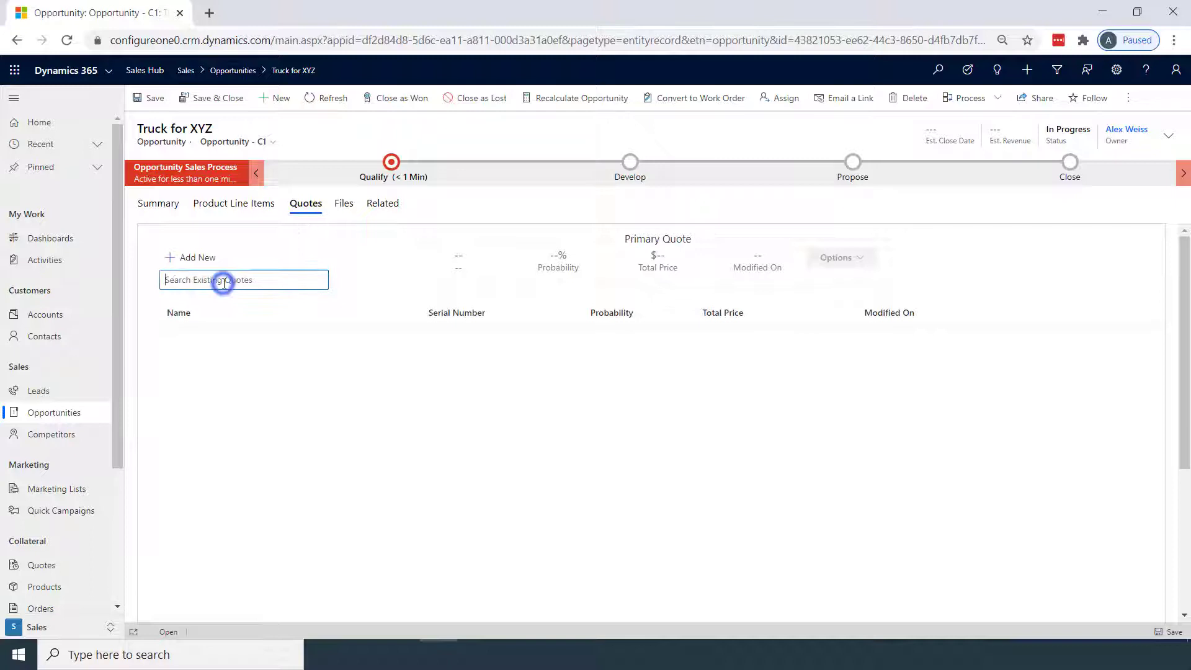
{"action": "left_click", "coordinate": [199, 262]}
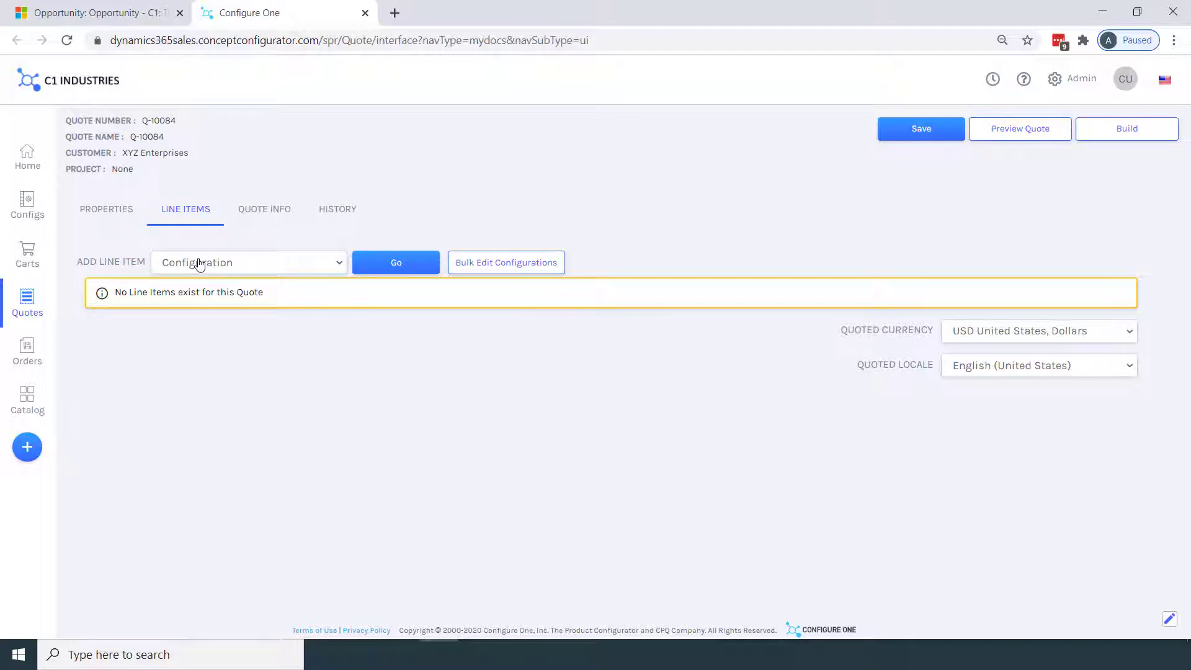
Review quote Q-10084's properties and scroll through the XYZ Enterprises customer details.
{"action": "left_click", "coordinate": [121, 217]}
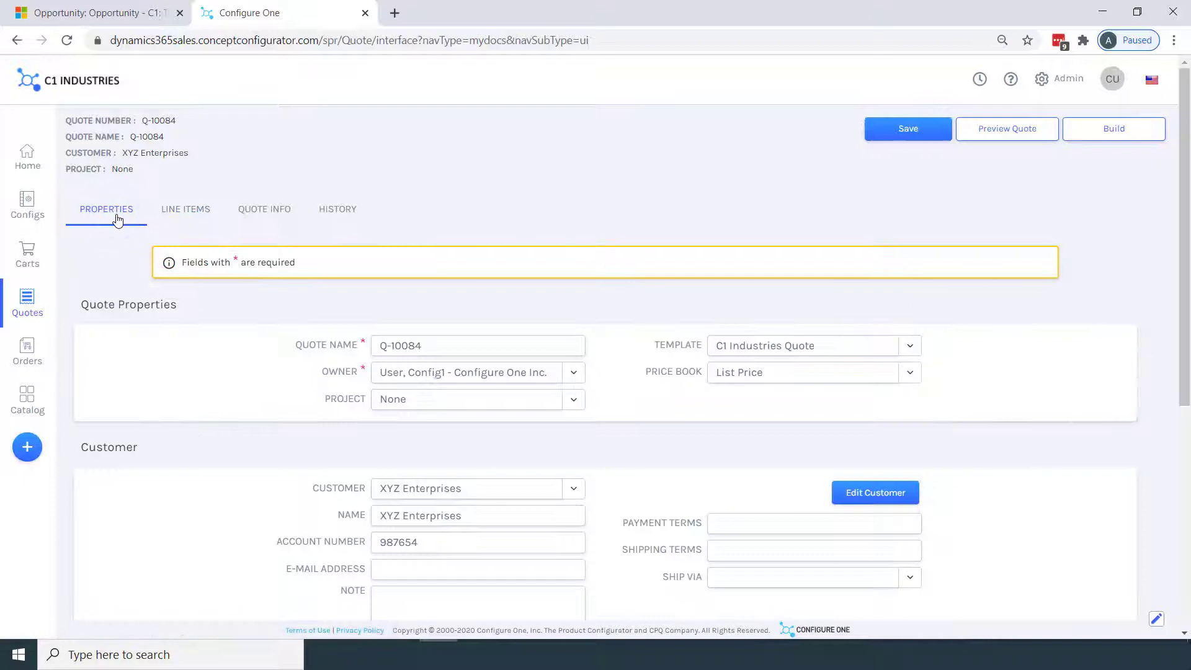
{"action": "scroll", "coordinate": [304, 349], "scroll_direction": "down", "scroll_amount": 3}
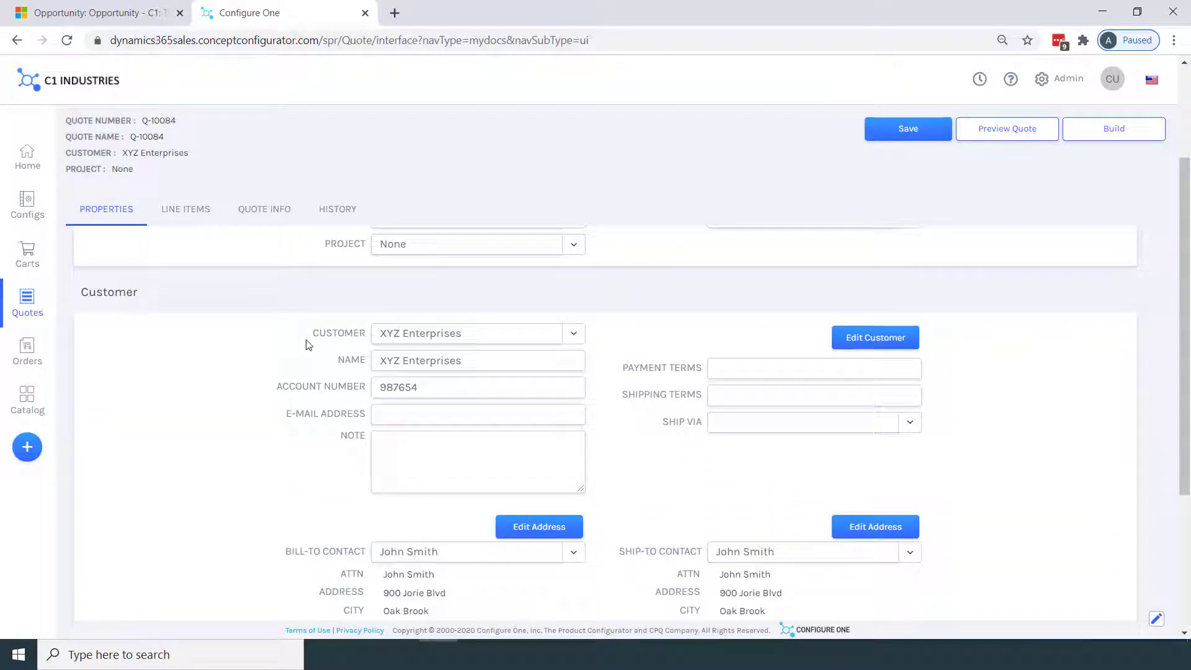
{"action": "scroll", "coordinate": [308, 344], "scroll_direction": "down", "scroll_amount": 1}
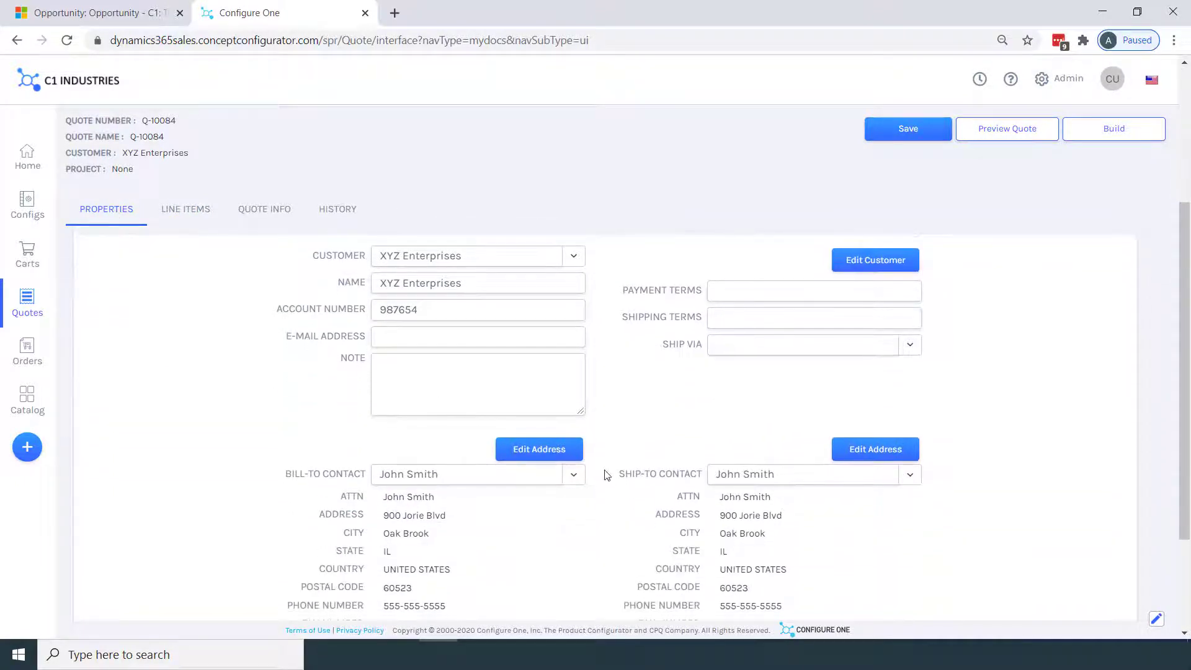
{"action": "scroll", "coordinate": [278, 443], "scroll_direction": "up", "scroll_amount": 3}
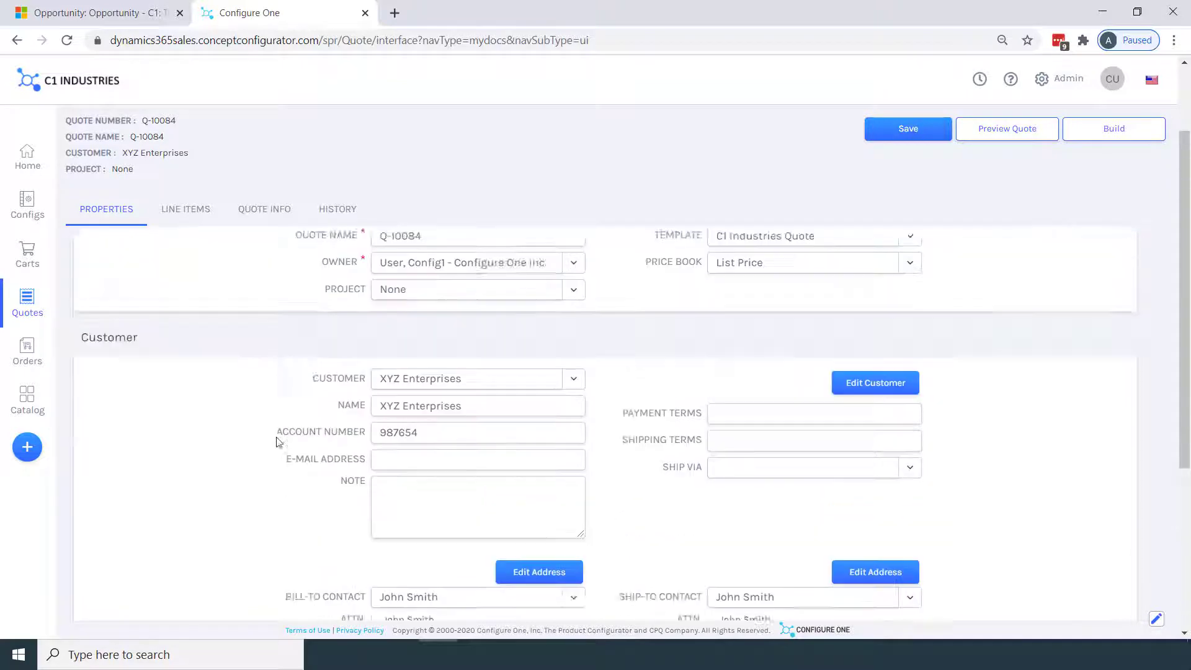
Add a new AAA Freight Truck configuration line item to quote Q-10084.
{"action": "left_click", "coordinate": [204, 211]}
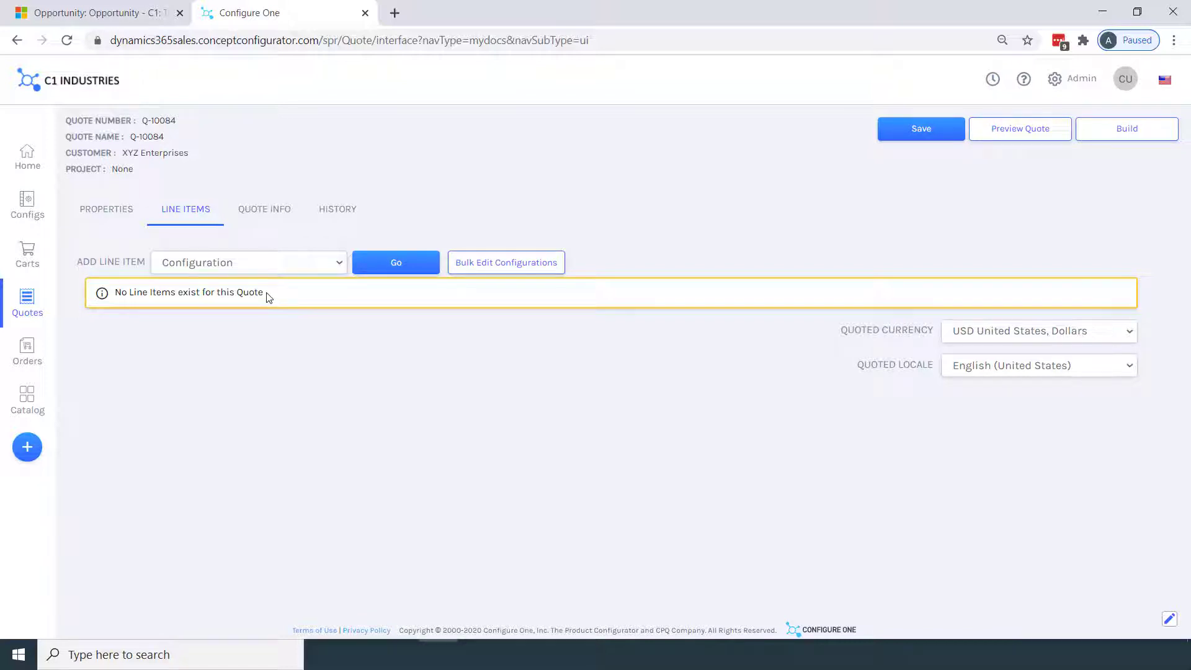
{"action": "left_click", "coordinate": [393, 261]}
{"action": "left_click", "coordinate": [630, 341]}
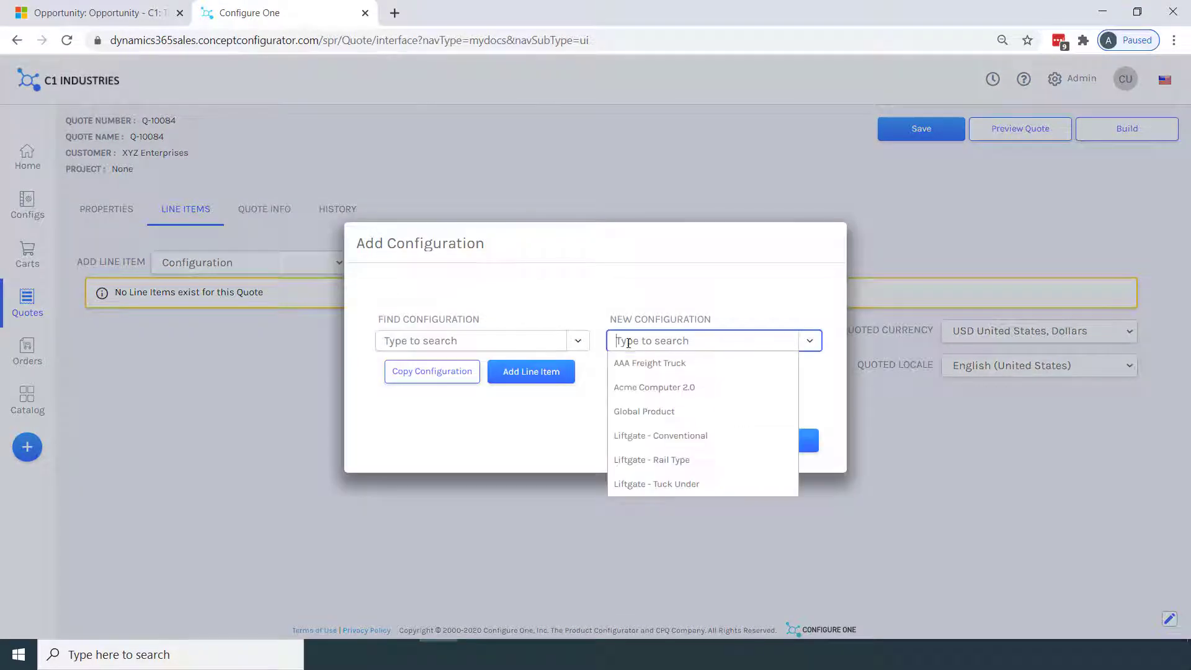
{"action": "left_click", "coordinate": [638, 364]}
{"action": "left_click", "coordinate": [689, 370]}
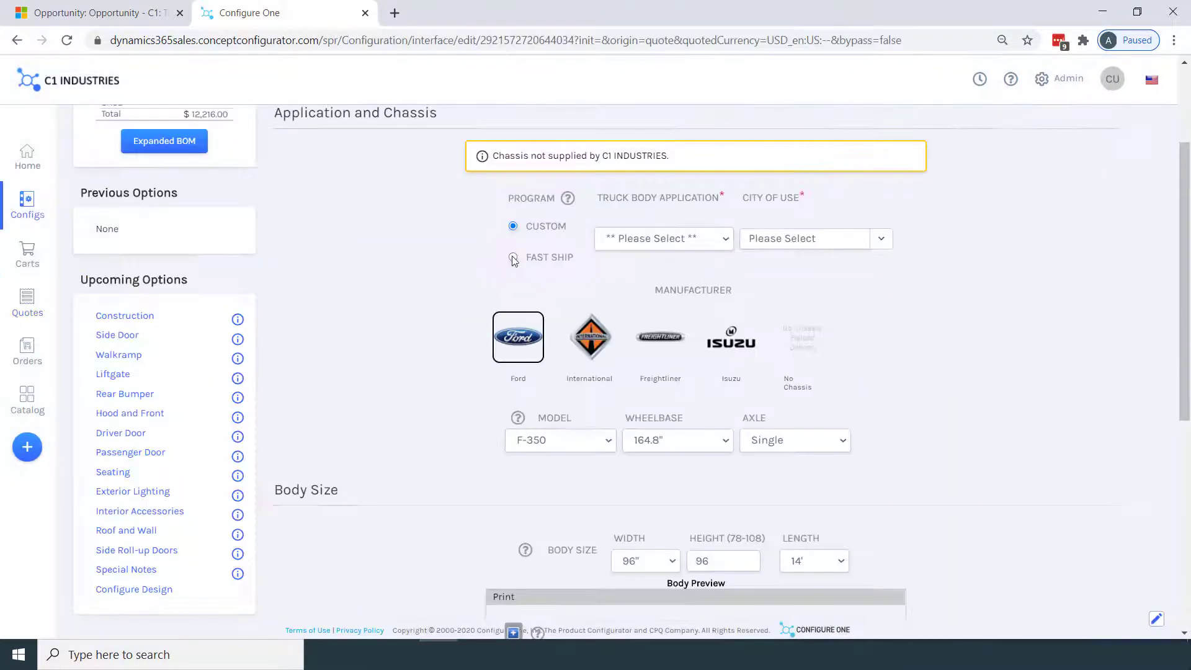
Set the program to Fast Ship, body application General Service, city of use Oak Brook, Illinois.
{"action": "left_click", "coordinate": [513, 259]}
{"action": "left_click", "coordinate": [657, 239]}
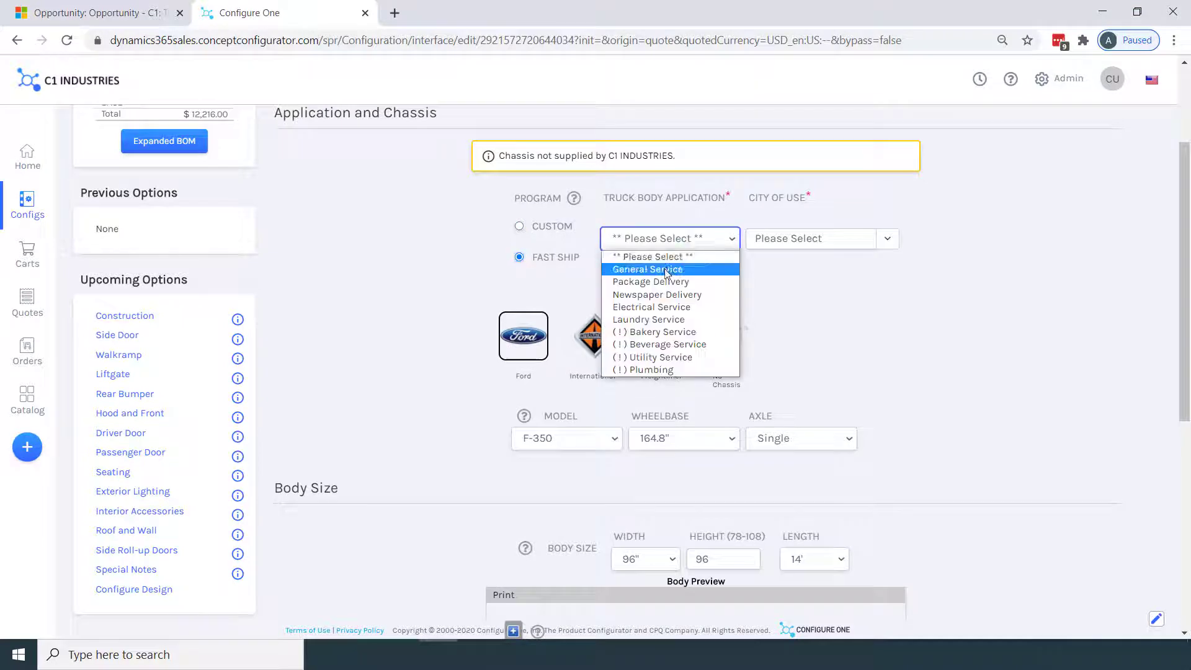
{"action": "left_click", "coordinate": [651, 269]}
{"action": "left_click", "coordinate": [791, 238]}
{"action": "type", "text": "oak br"}
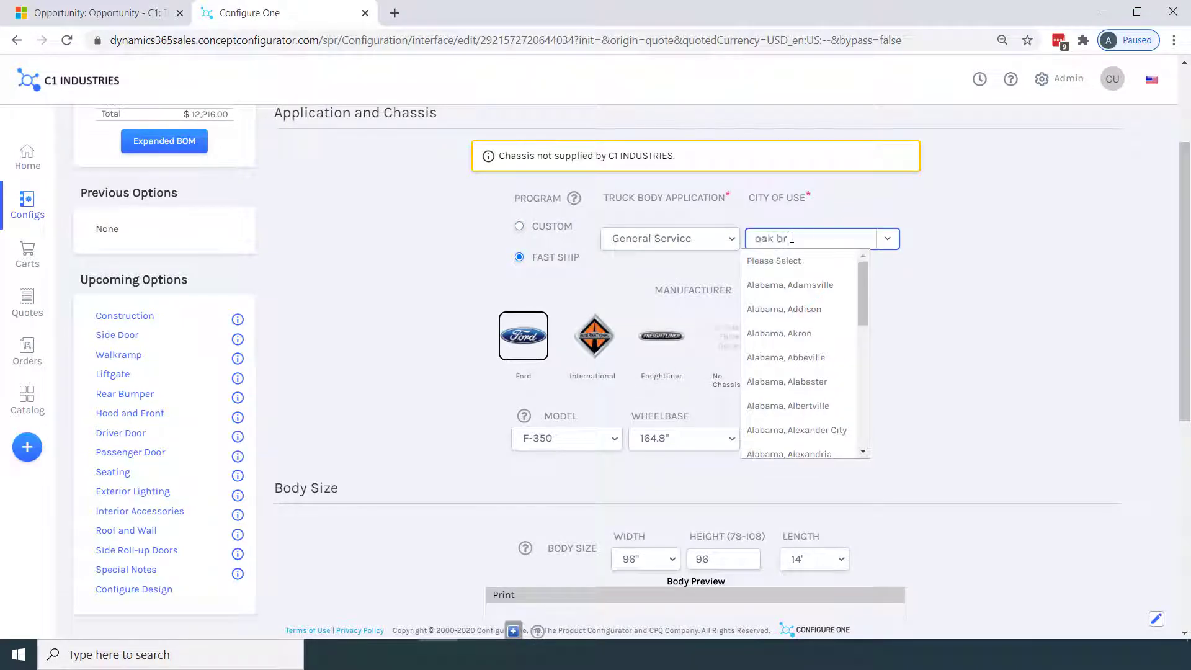
{"action": "type", "text": "ook"}
{"action": "left_click", "coordinate": [789, 260]}
Choose Freightliner as the chassis manufacturer after briefly trying International.
{"action": "scroll", "coordinate": [789, 259], "scroll_direction": "down", "scroll_amount": 2}
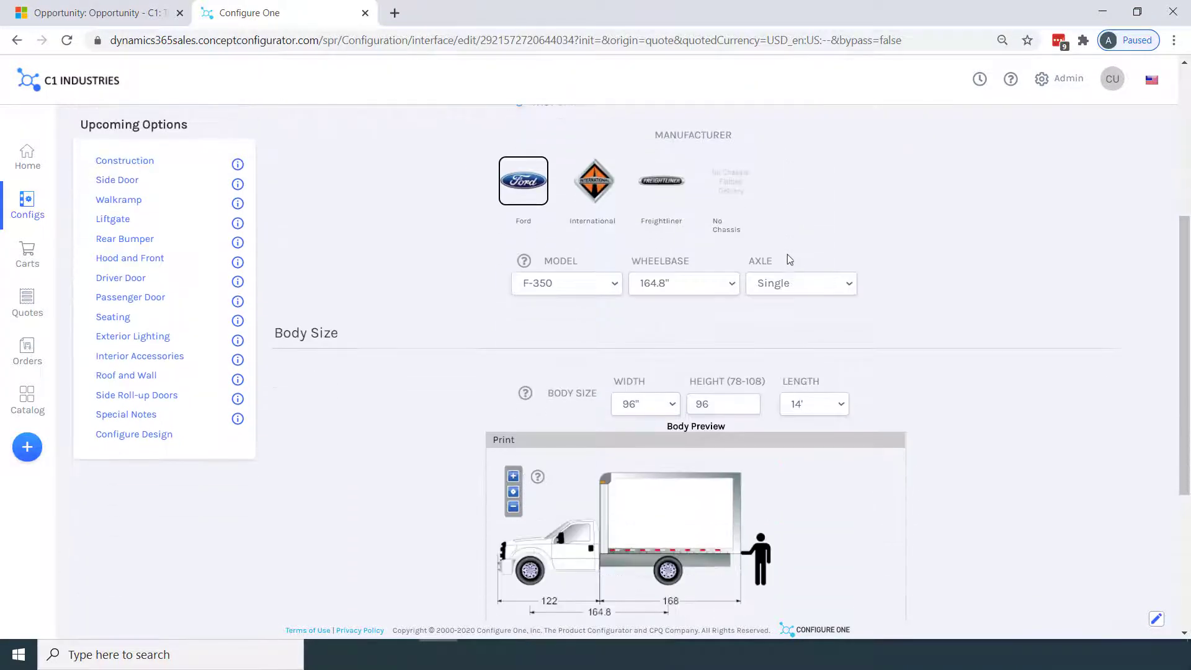
{"action": "left_click", "coordinate": [675, 192]}
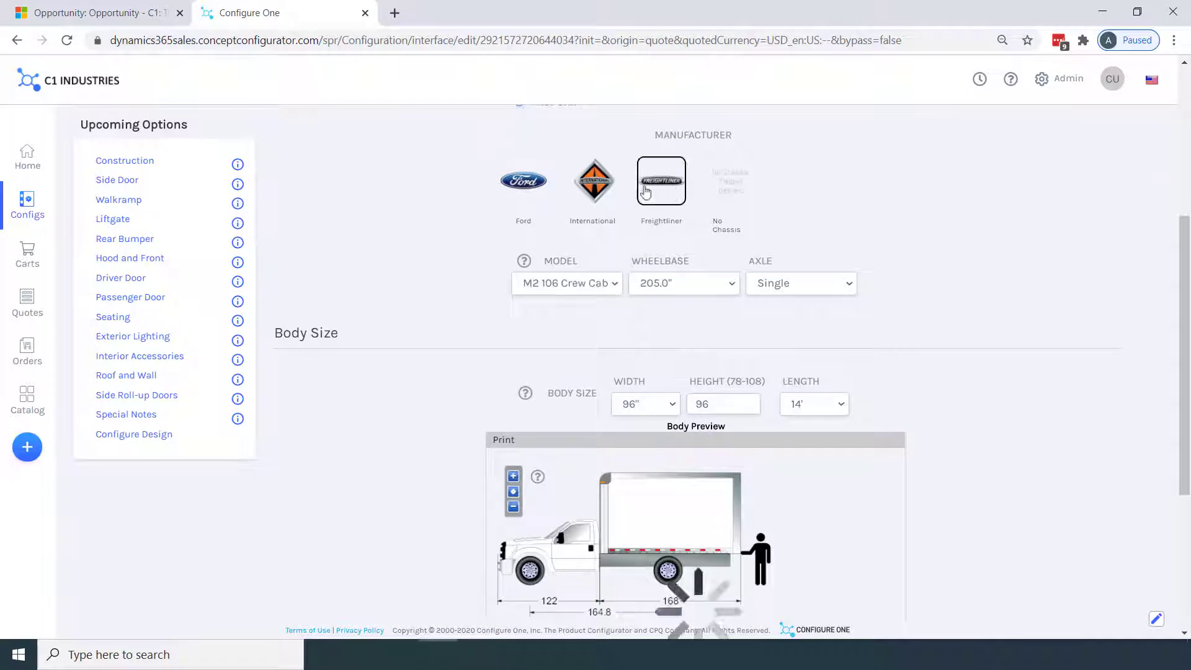
{"action": "left_click", "coordinate": [608, 190]}
{"action": "left_click", "coordinate": [662, 191]}
Set a 236.0" wheelbase, Tandem axle, and a 102" wide, 100.5 high, 16' long body.
{"action": "scroll", "coordinate": [794, 226], "scroll_direction": "down", "scroll_amount": 2}
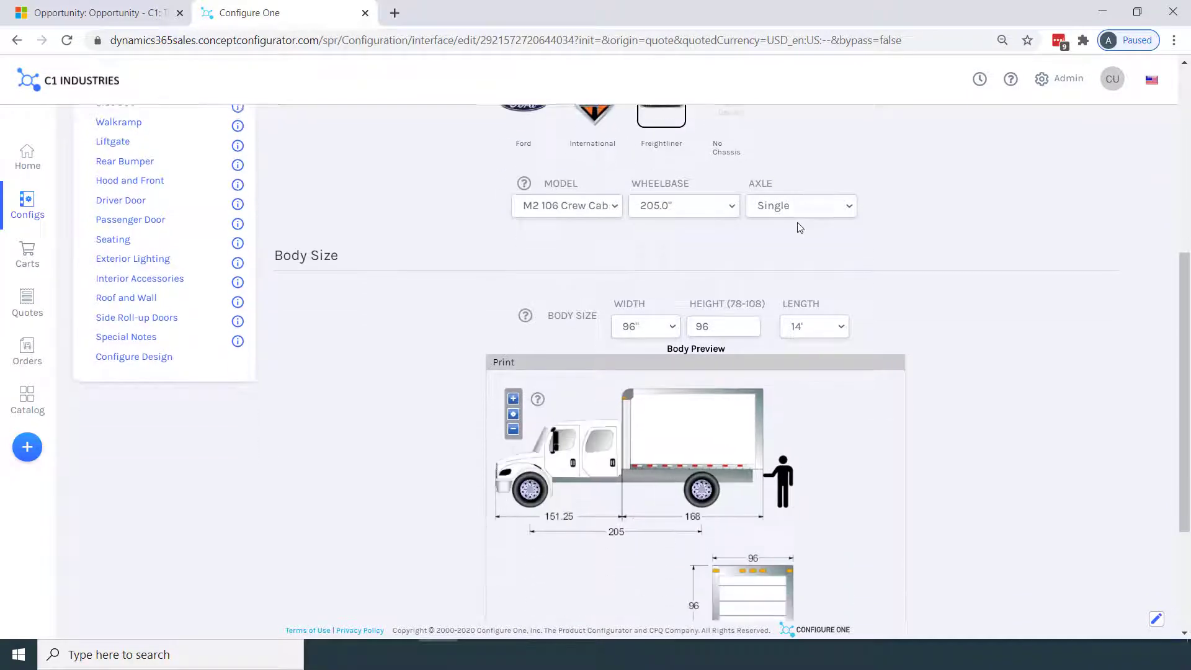
{"action": "left_click", "coordinate": [713, 130]}
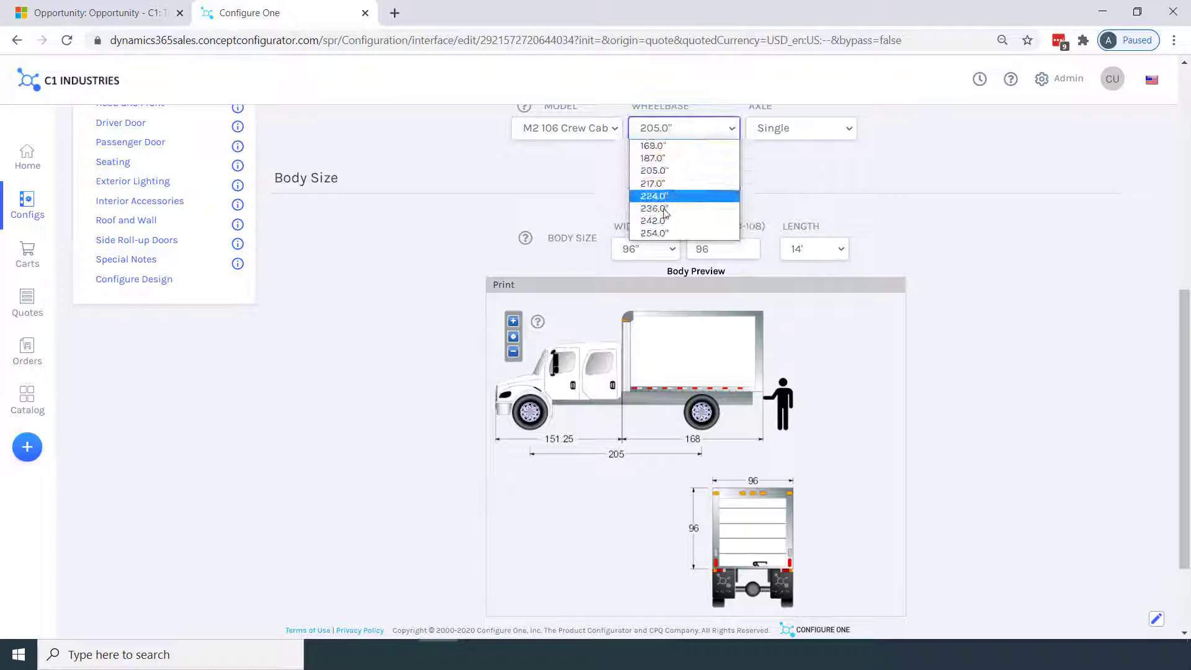
{"action": "left_click", "coordinate": [682, 195]}
{"action": "left_click", "coordinate": [797, 128]}
{"action": "left_click", "coordinate": [783, 159]}
{"action": "left_click", "coordinate": [645, 249]}
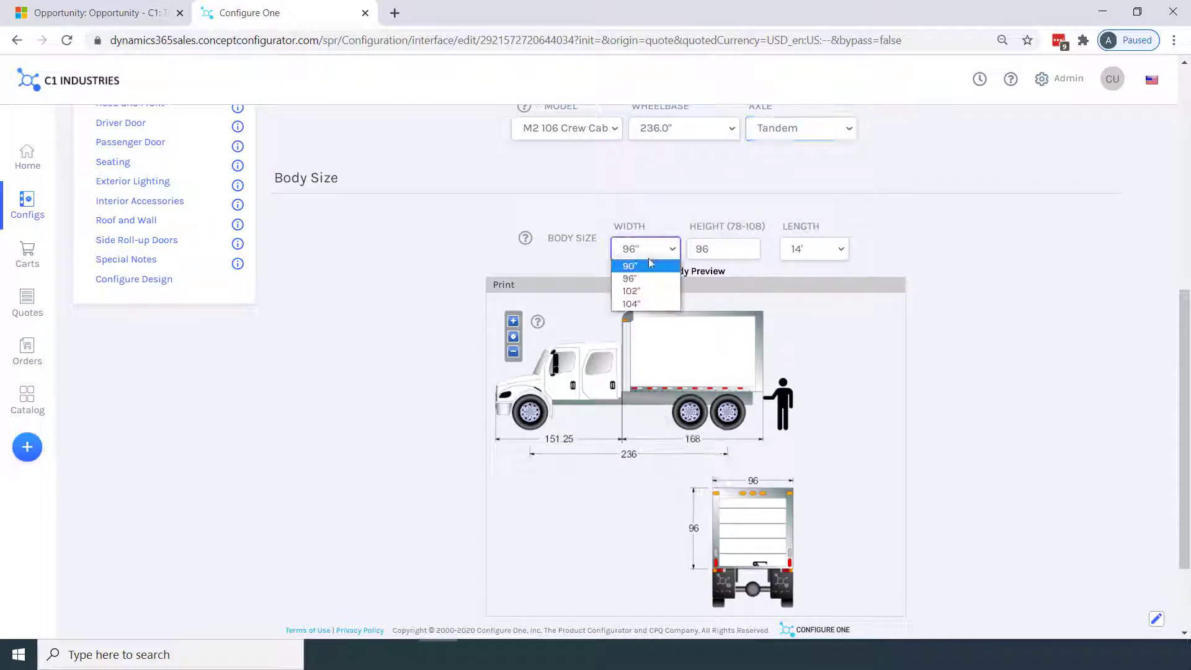
{"action": "left_click", "coordinate": [639, 287]}
{"action": "double_click", "coordinate": [708, 254]}
{"action": "type", "text": "100."}
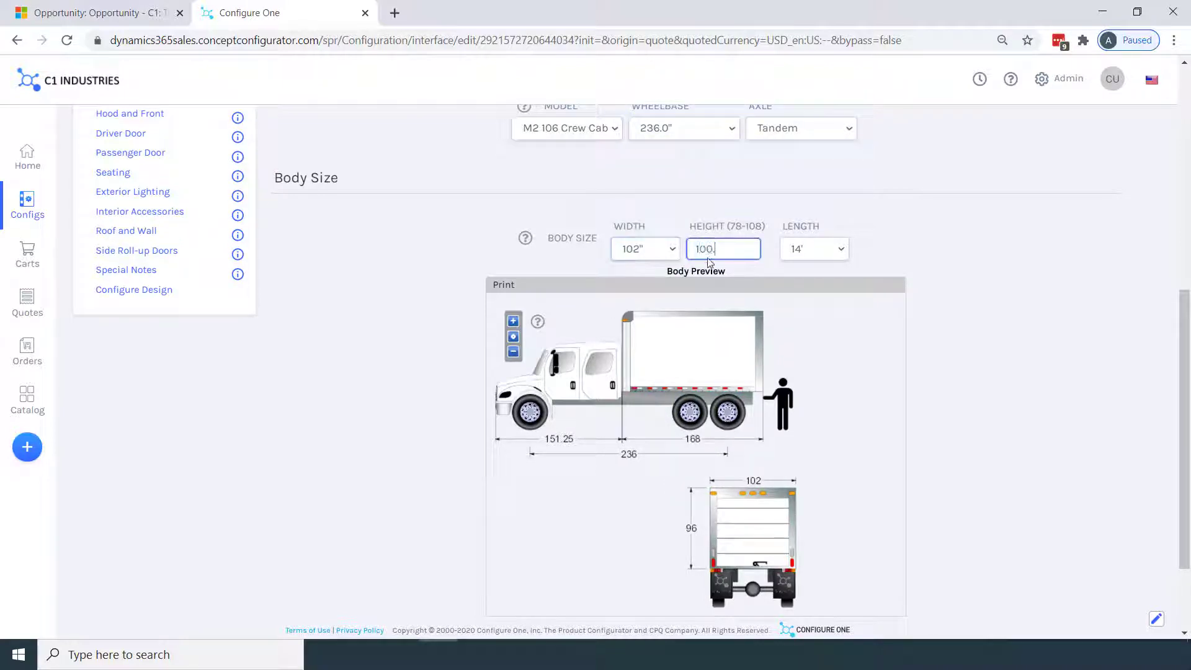
{"action": "type", "text": "5"}
{"action": "left_click", "coordinate": [815, 248]}
{"action": "left_click", "coordinate": [814, 276]}
{"action": "scroll", "coordinate": [1045, 270], "scroll_direction": "down", "scroll_amount": 1}
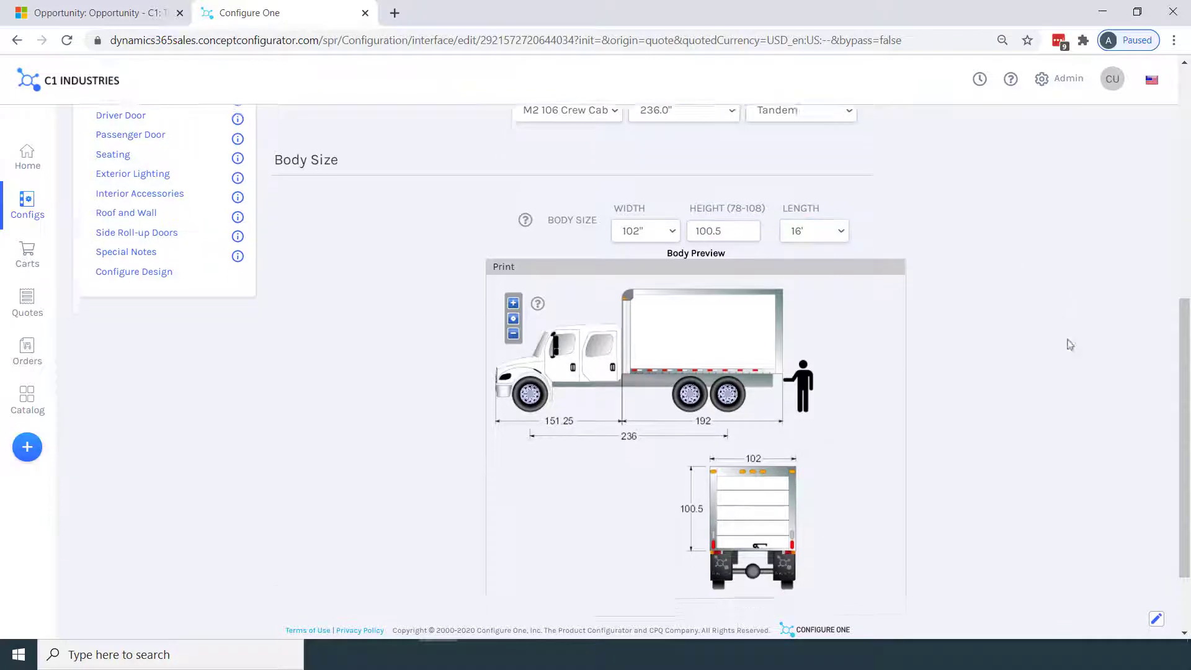
On the Construction step, try red and green paint, keep white, and fit Three Panel Swing rear doors.
{"action": "scroll", "coordinate": [1070, 345], "scroll_direction": "down", "scroll_amount": 2}
{"action": "left_click", "coordinate": [1074, 537]}
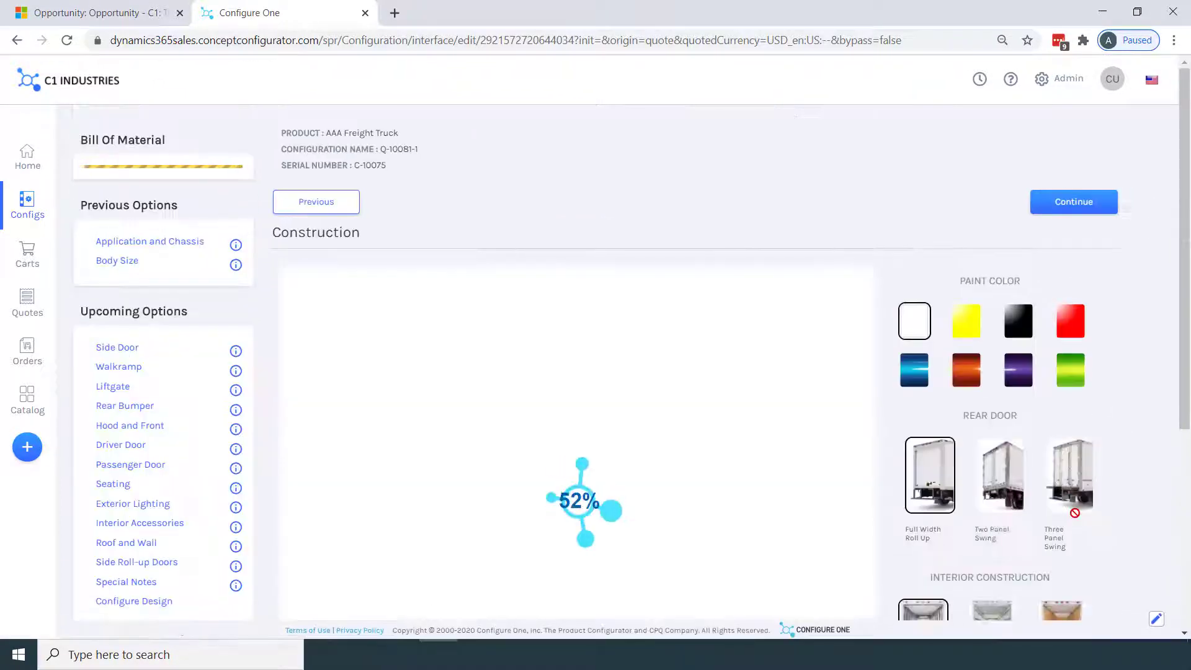
{"action": "scroll", "coordinate": [1074, 509], "scroll_direction": "down", "scroll_amount": 3}
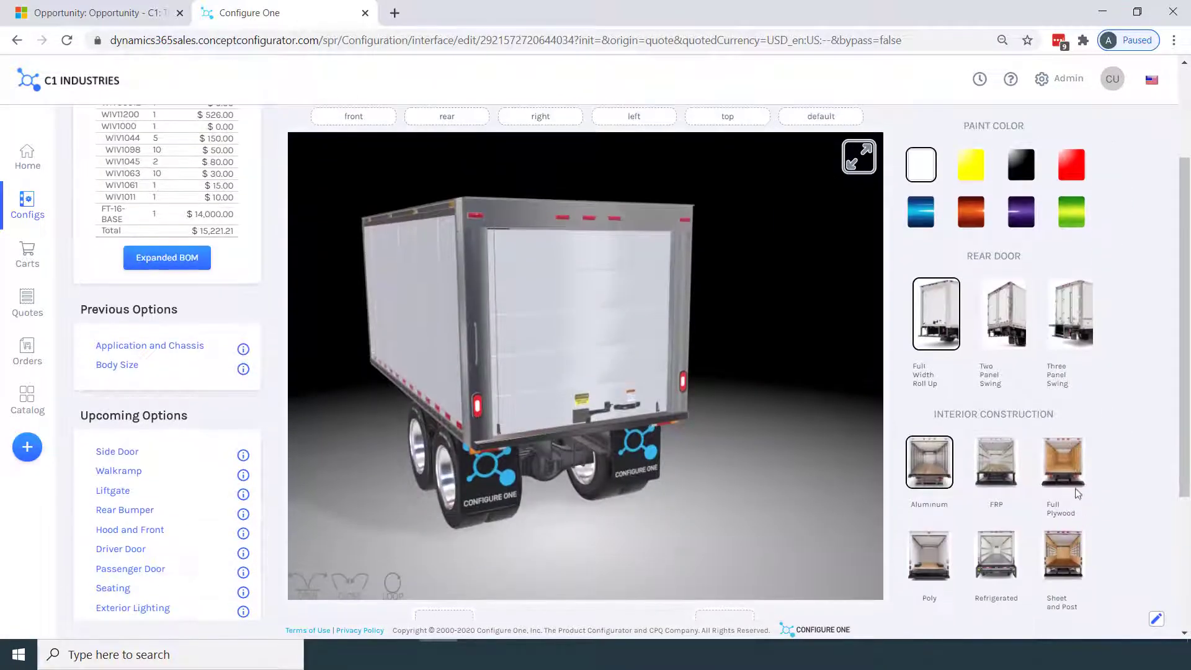
{"action": "left_click", "coordinate": [1075, 168]}
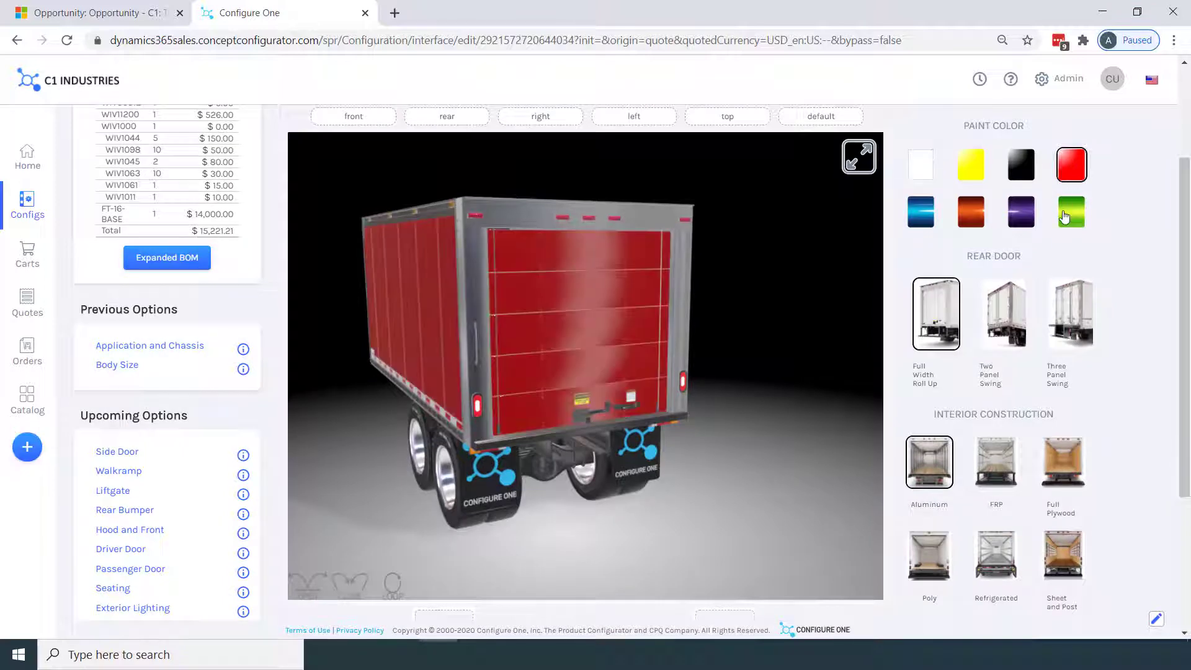
{"action": "left_click", "coordinate": [1065, 215]}
{"action": "left_click", "coordinate": [922, 169]}
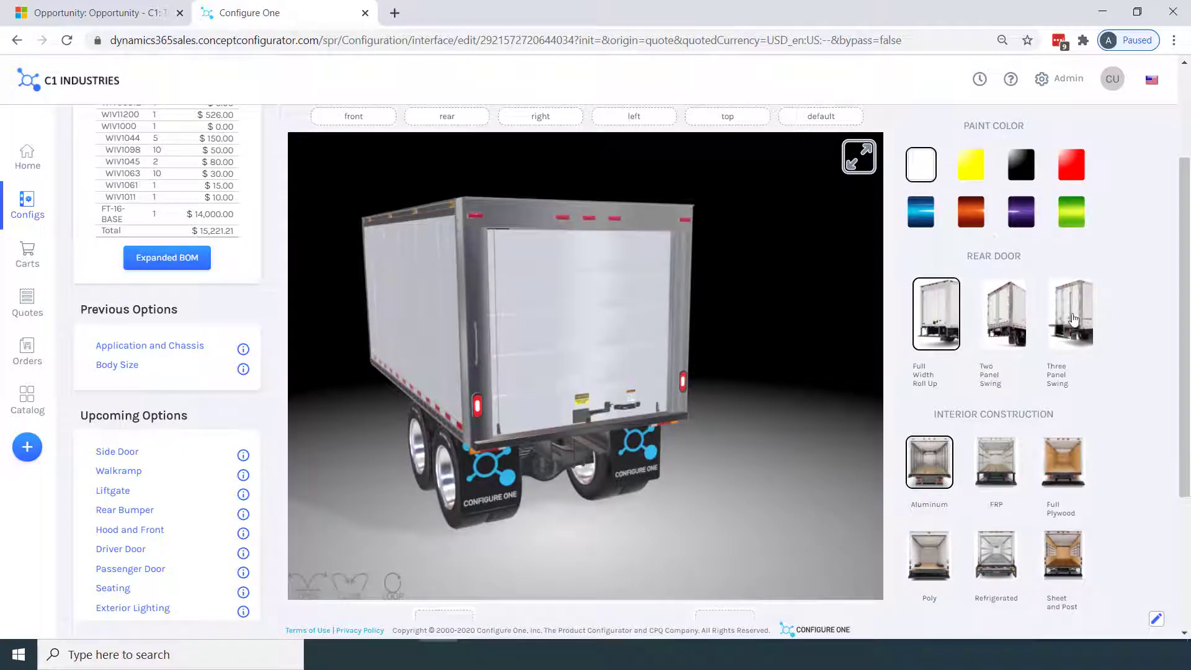
{"action": "left_click", "coordinate": [1072, 319]}
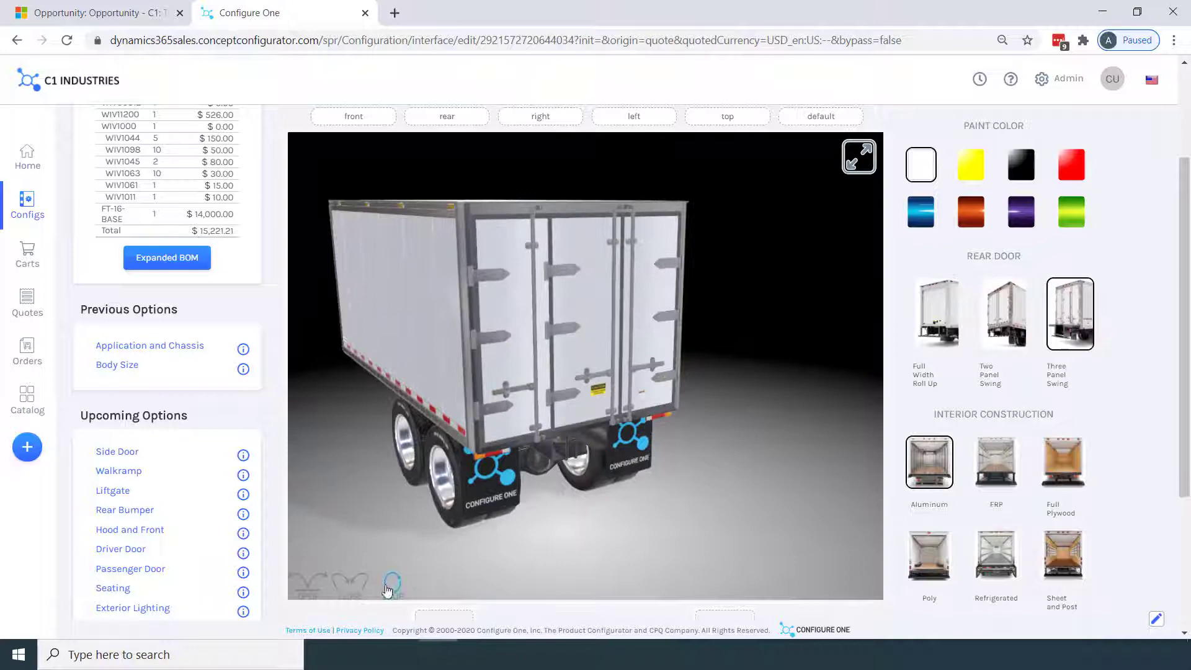
{"action": "left_click", "coordinate": [390, 584]}
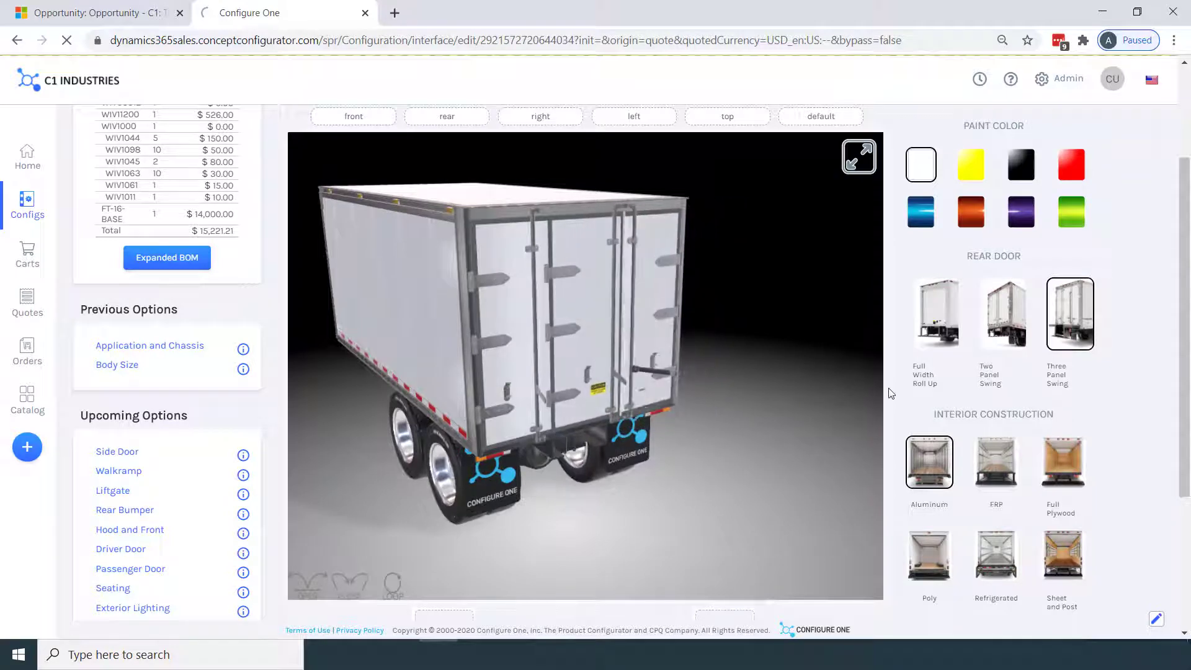
Scroll through the configuration's Design Values and open the Design BOM report.
{"action": "scroll", "coordinate": [734, 428], "scroll_direction": "down", "scroll_amount": 3}
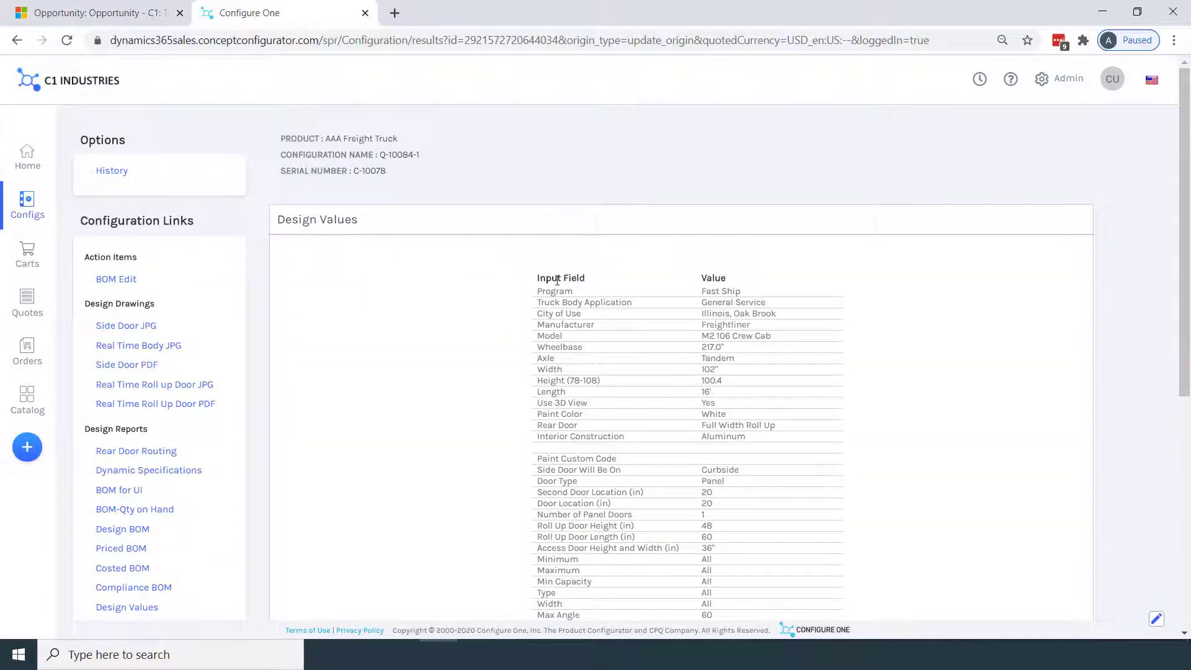
{"action": "scroll", "coordinate": [557, 283], "scroll_direction": "down", "scroll_amount": 5}
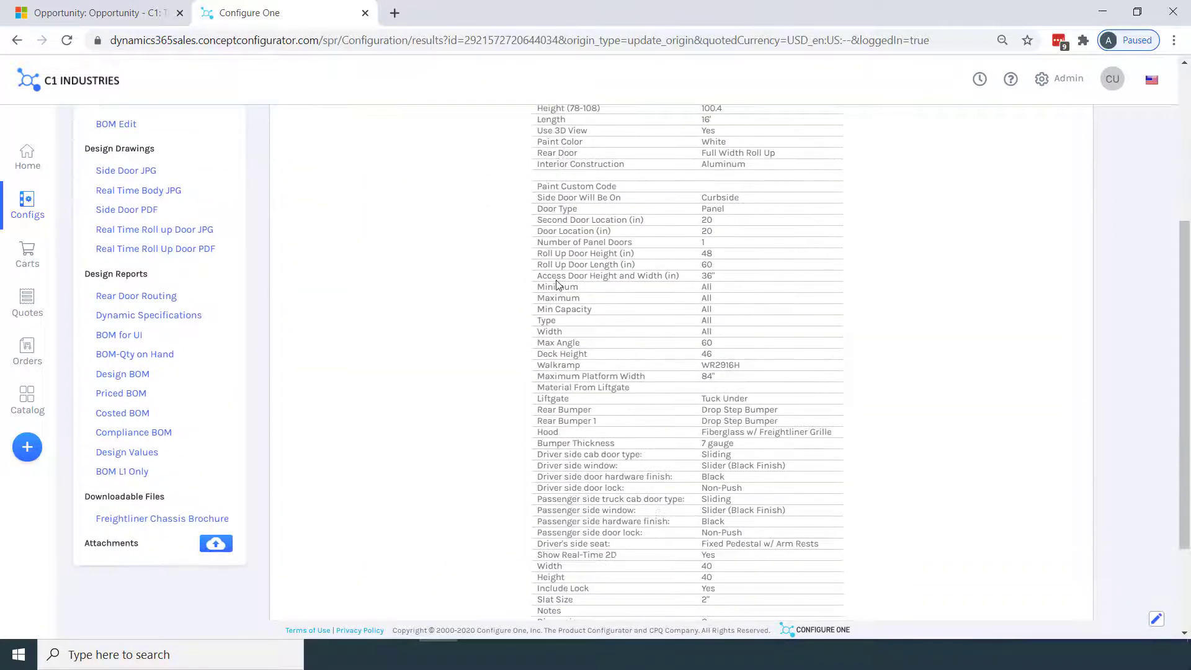
{"action": "left_click", "coordinate": [128, 375]}
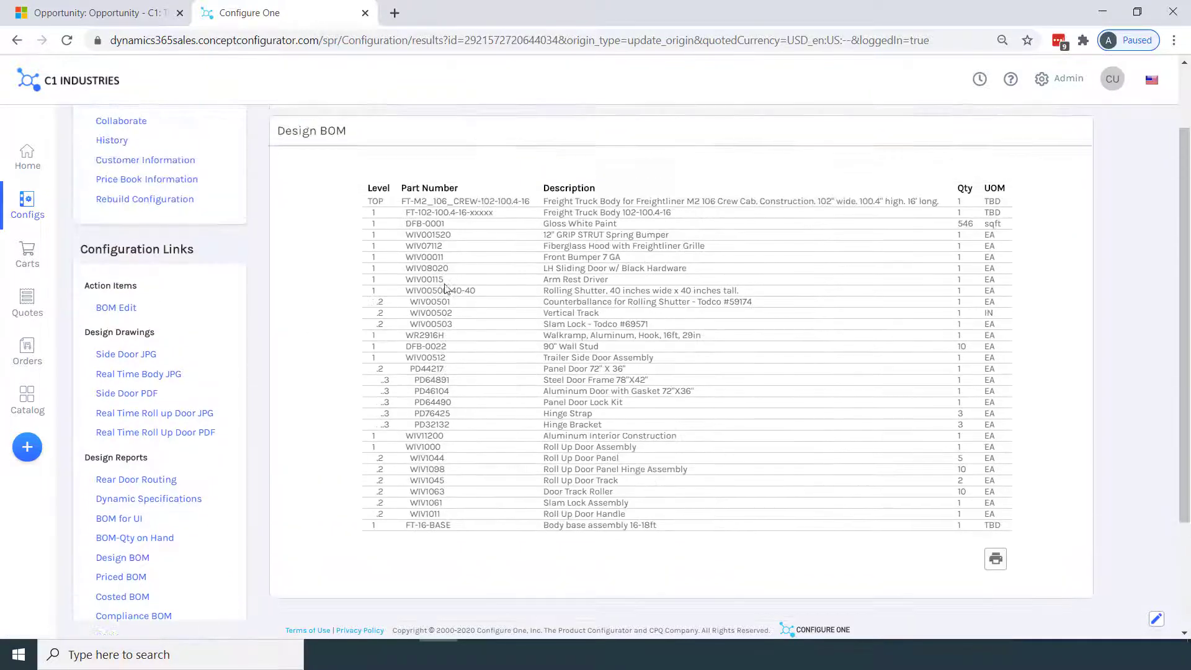
{"action": "scroll", "coordinate": [324, 308], "scroll_direction": "down", "scroll_amount": 1}
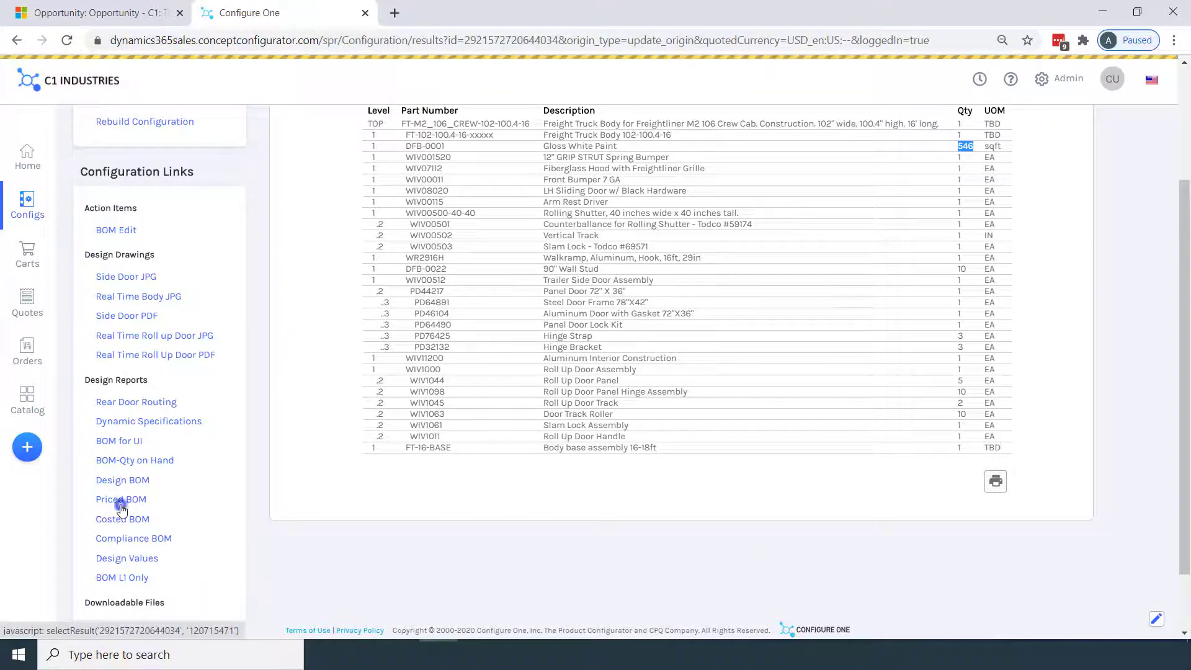
Check the Priced BOM total of 17,598.08 and the Costed BOM total of 9,390.69.
{"action": "left_click", "coordinate": [118, 498]}
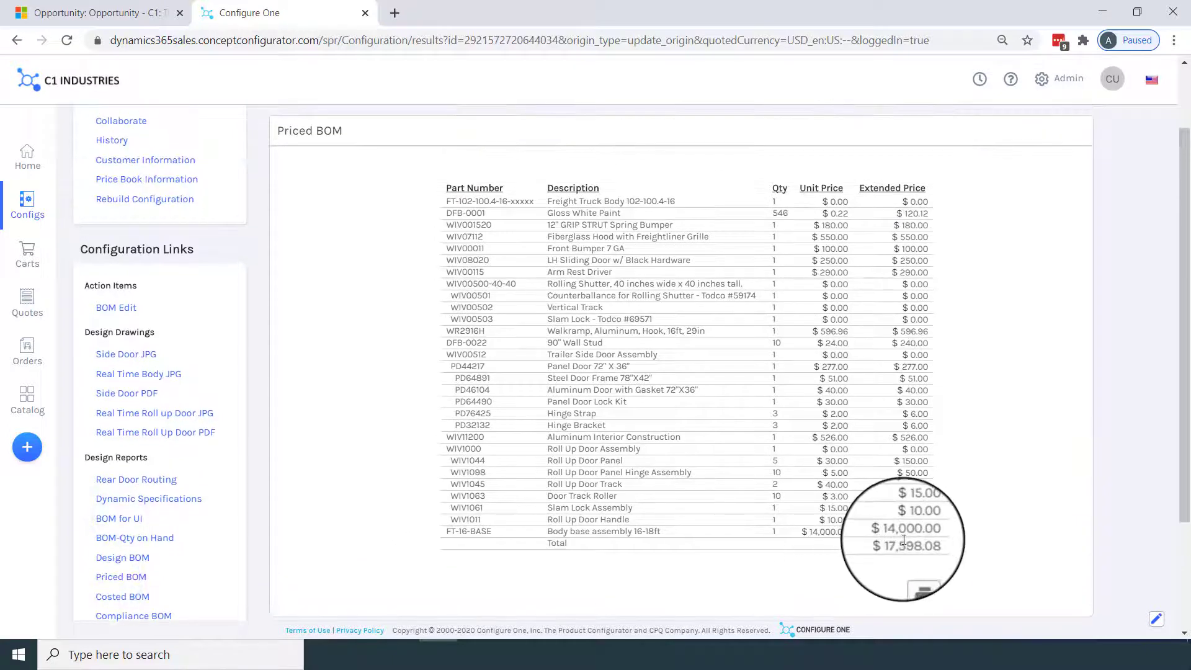
{"action": "double_click", "coordinate": [909, 544]}
{"action": "scroll", "coordinate": [166, 481], "scroll_direction": "down", "scroll_amount": 1}
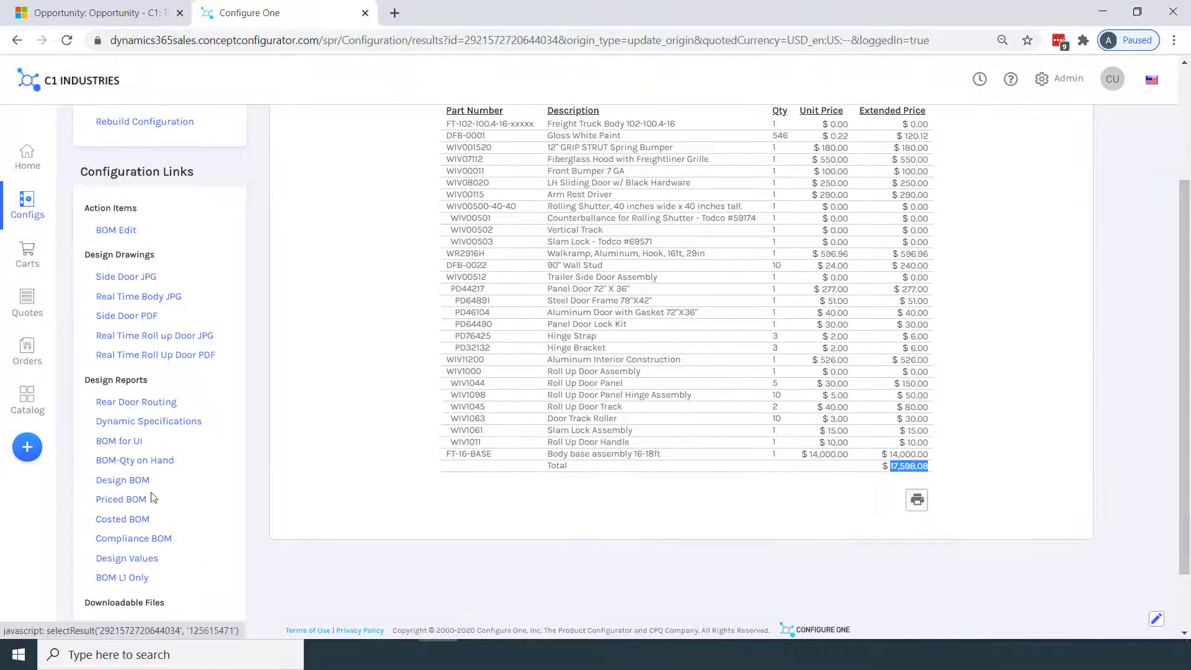
{"action": "left_click", "coordinate": [123, 521]}
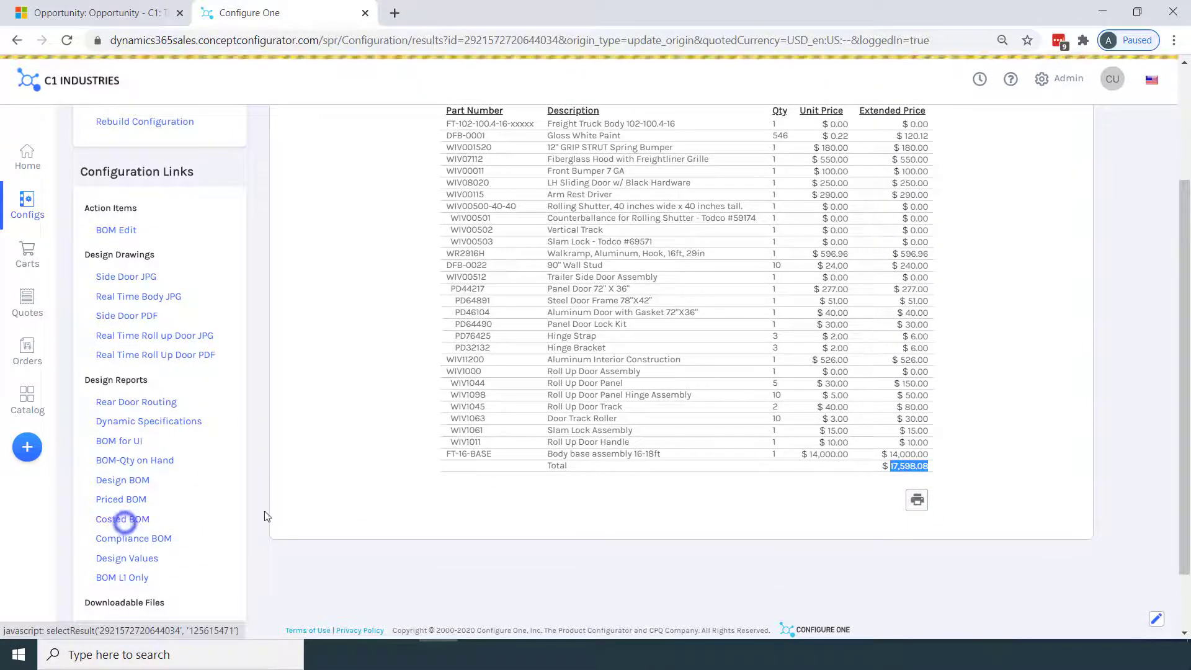
{"action": "double_click", "coordinate": [895, 466]}
{"action": "scroll", "coordinate": [769, 377], "scroll_direction": "up", "scroll_amount": 3}
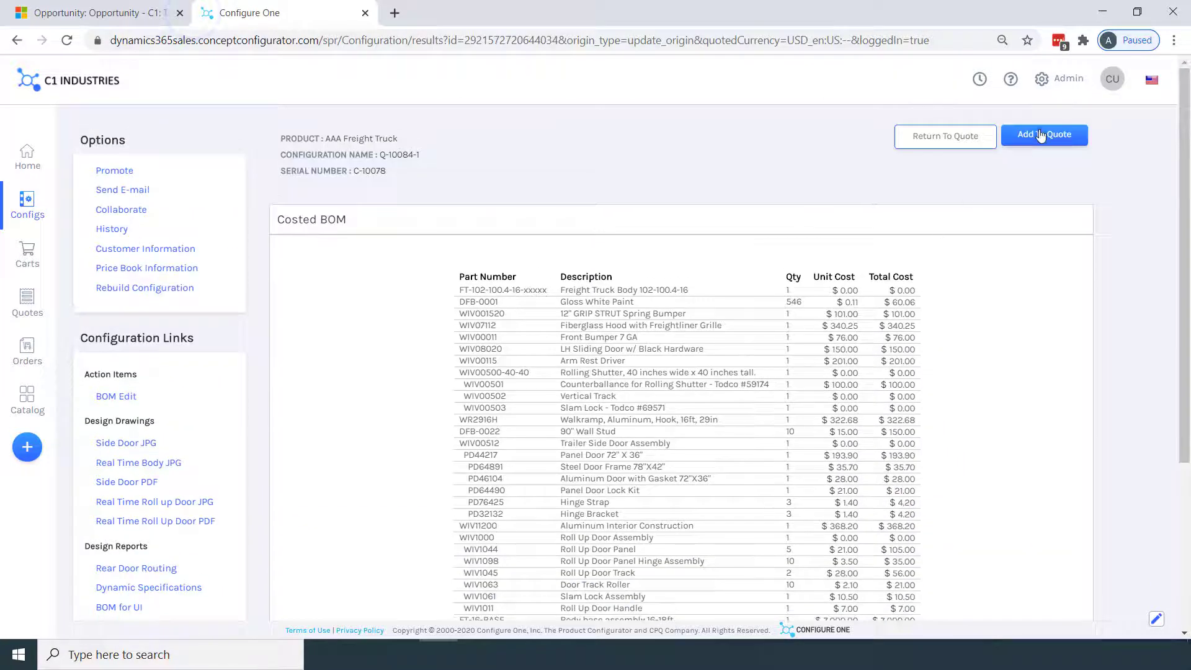
Add the configured truck to the quote and check its unit price and Grand Total.
{"action": "left_click", "coordinate": [1042, 135]}
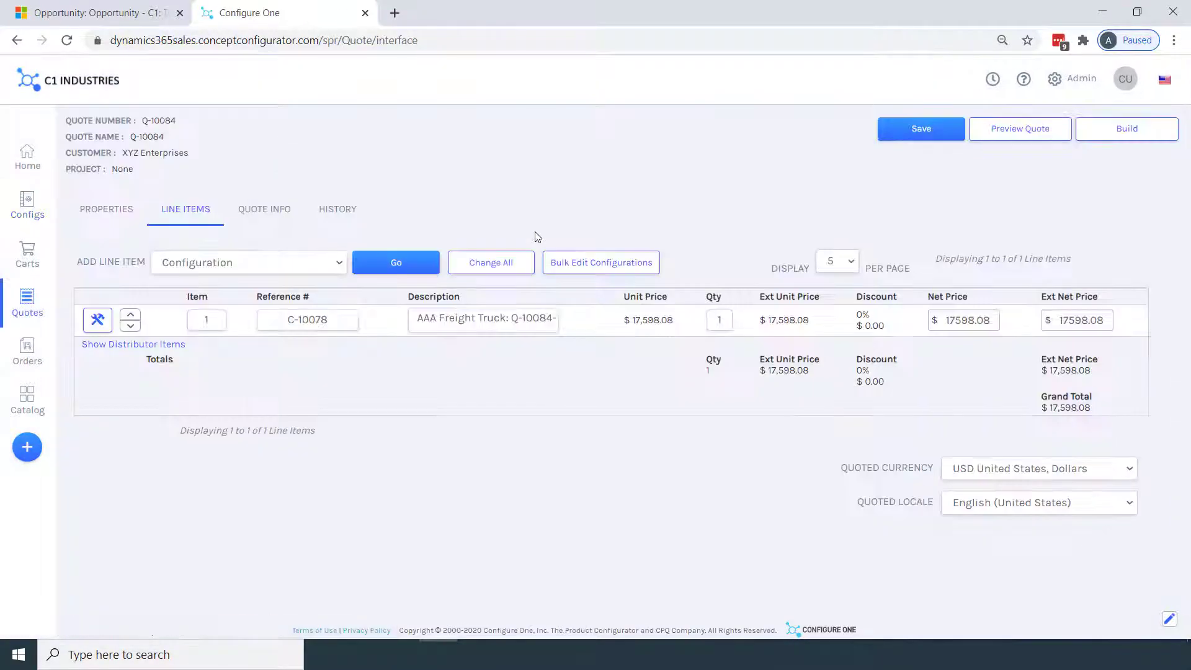
{"action": "double_click", "coordinate": [639, 321]}
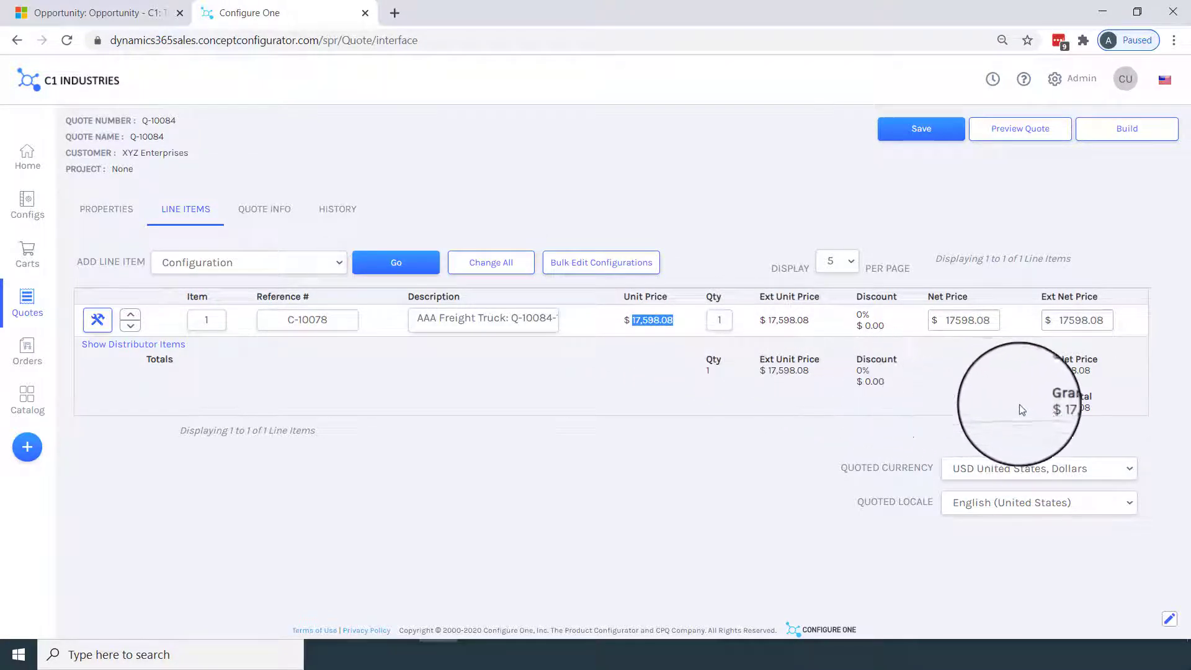
{"action": "double_click", "coordinate": [1063, 410]}
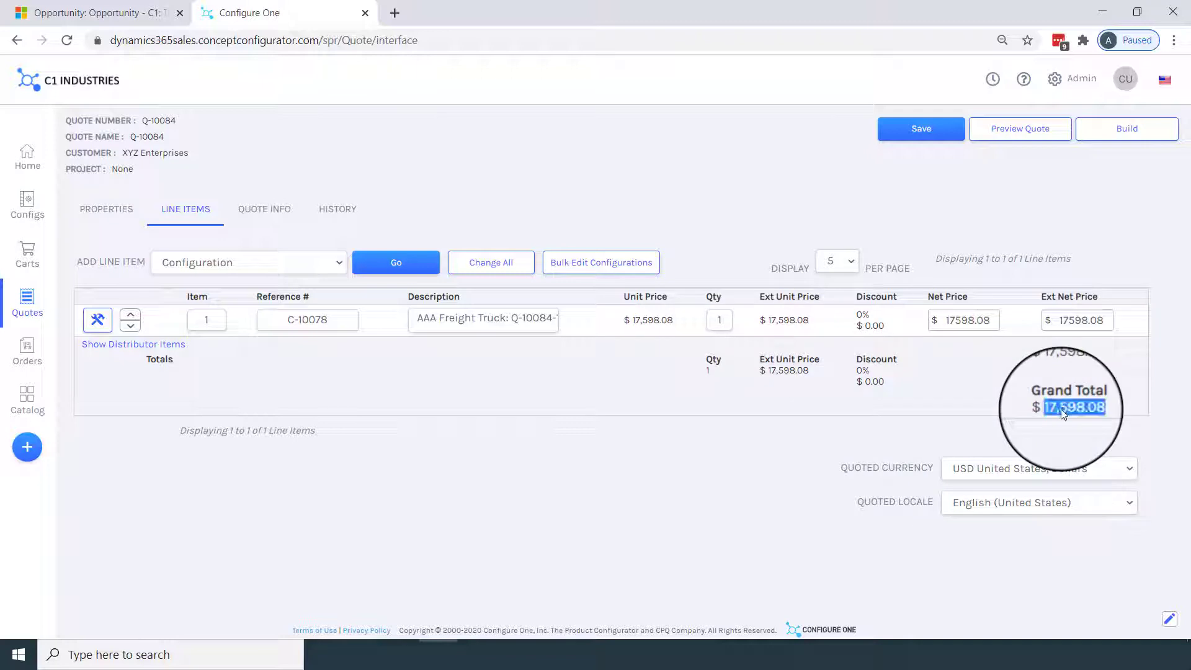
Set close date 31 Aug 2020 and probability Most Likely (75%) in Quote Info, then build.
{"action": "left_click", "coordinate": [285, 219]}
{"action": "scroll", "coordinate": [571, 294], "scroll_direction": "down", "scroll_amount": 3}
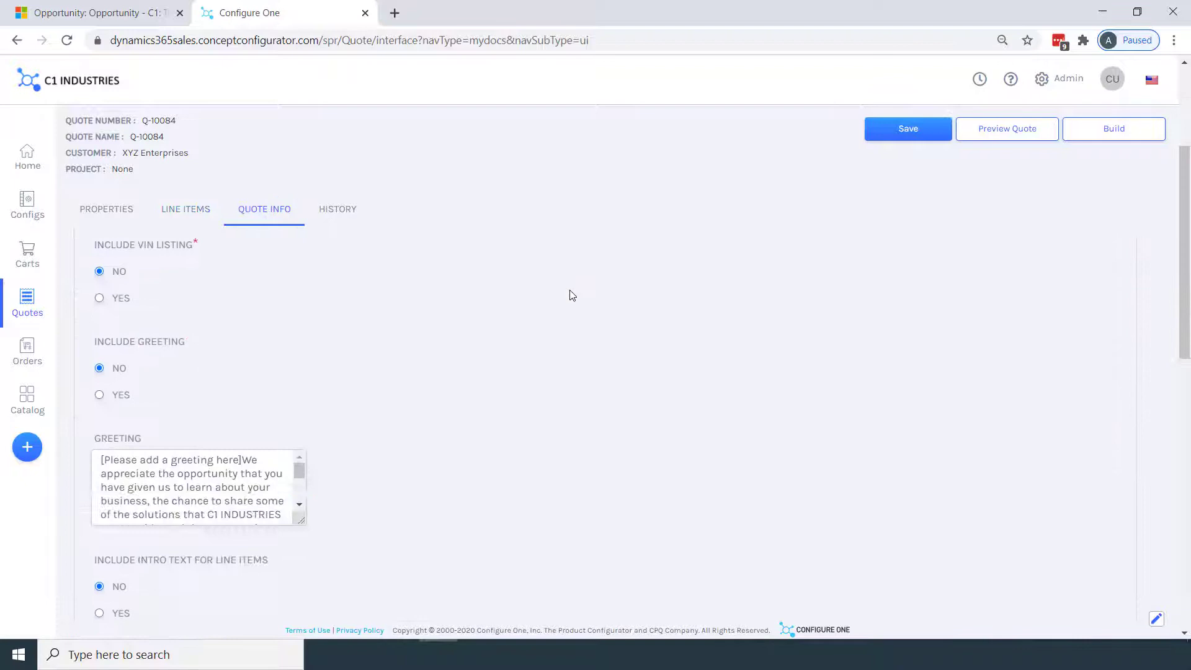
{"action": "scroll", "coordinate": [572, 294], "scroll_direction": "down", "scroll_amount": 10}
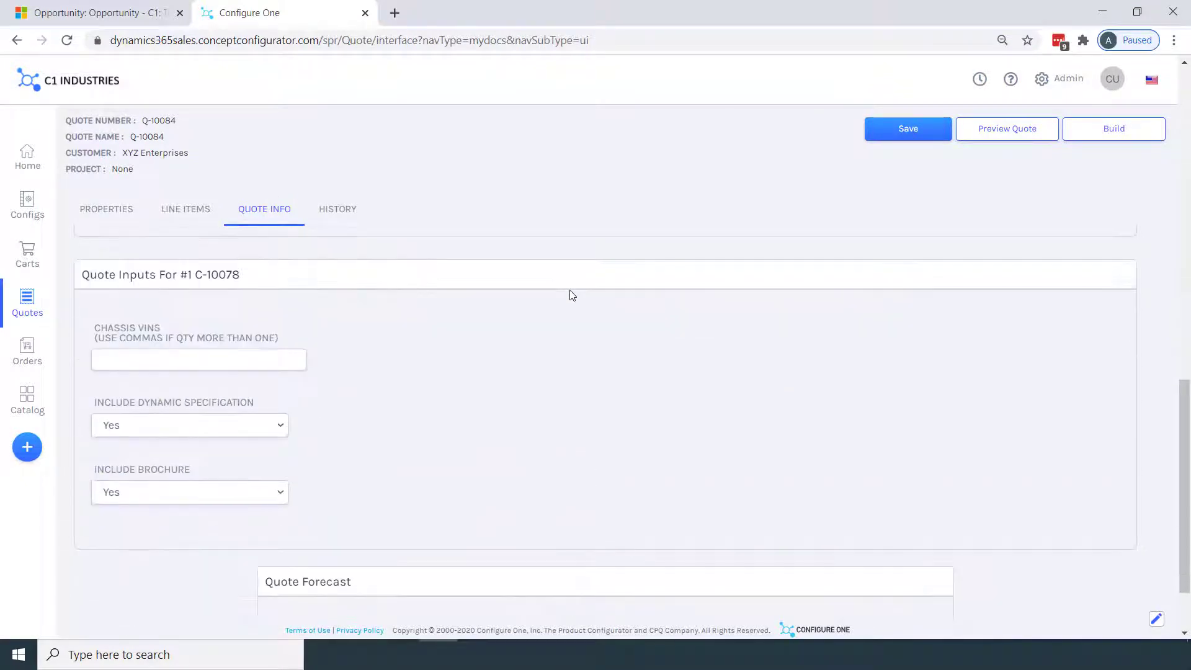
{"action": "scroll", "coordinate": [572, 295], "scroll_direction": "down", "scroll_amount": 2}
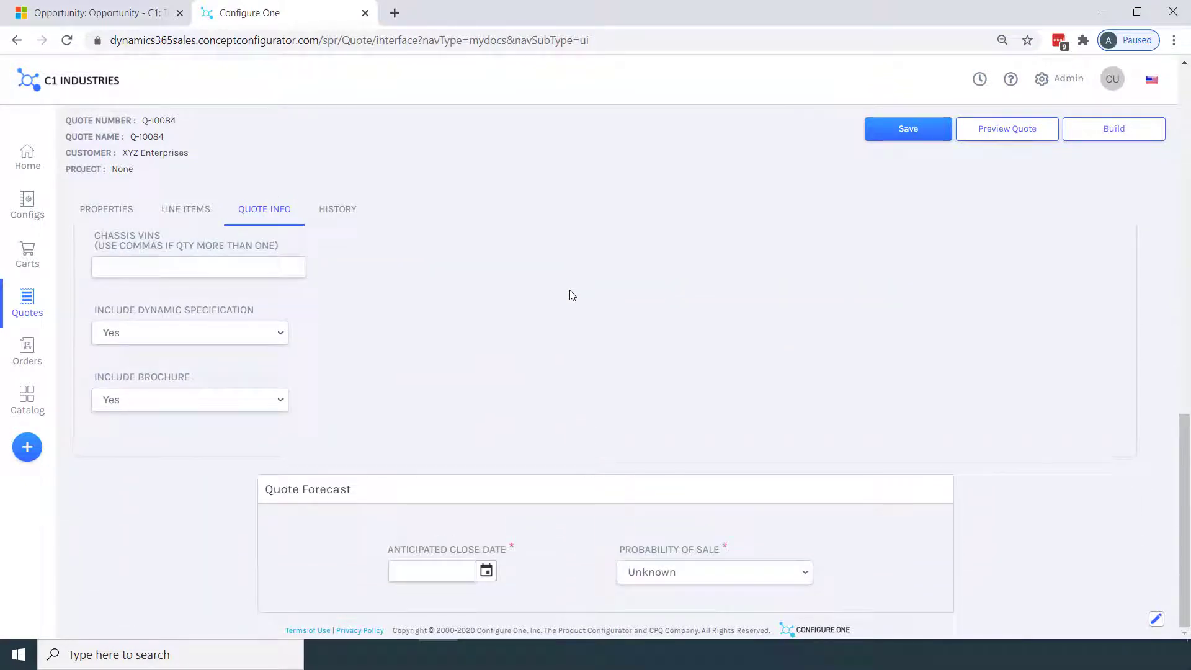
{"action": "left_click", "coordinate": [441, 570]}
{"action": "left_click", "coordinate": [439, 539]}
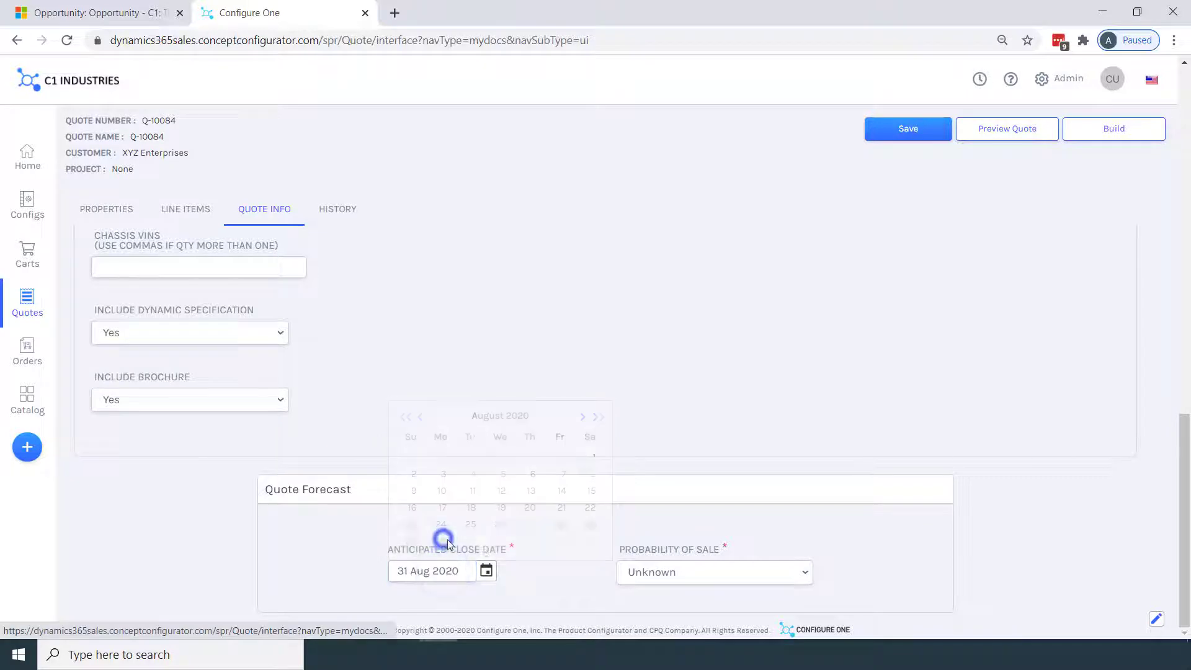
{"action": "left_click", "coordinate": [658, 579]}
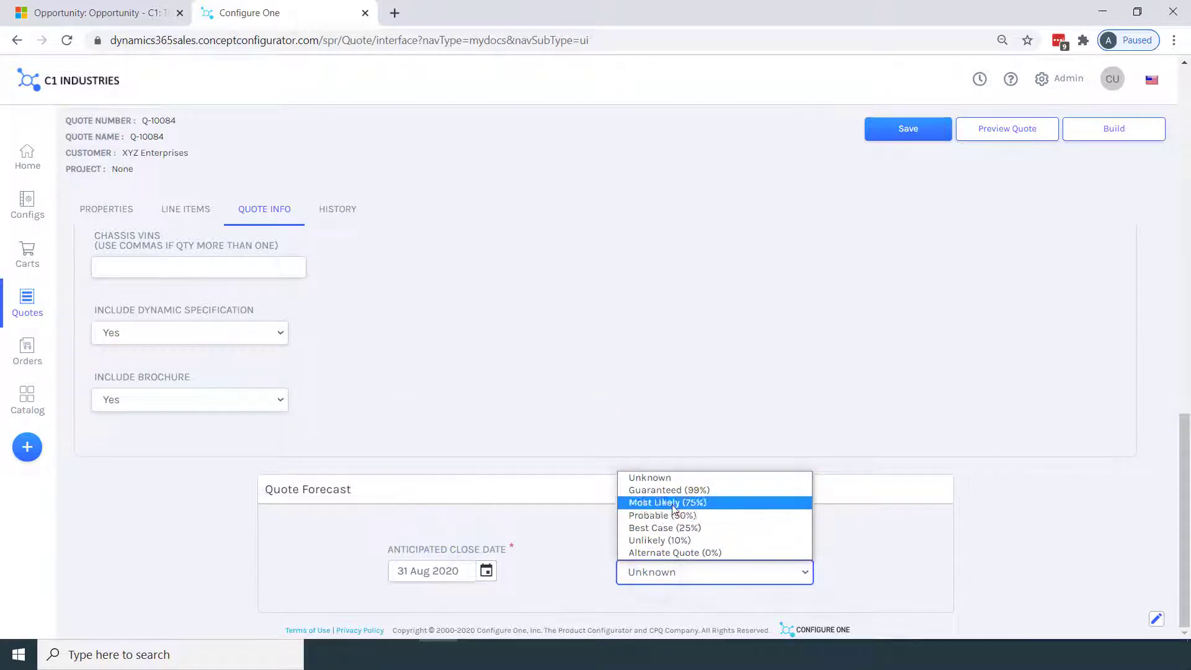
{"action": "left_click", "coordinate": [671, 503]}
{"action": "scroll", "coordinate": [859, 393], "scroll_direction": "up", "scroll_amount": 10}
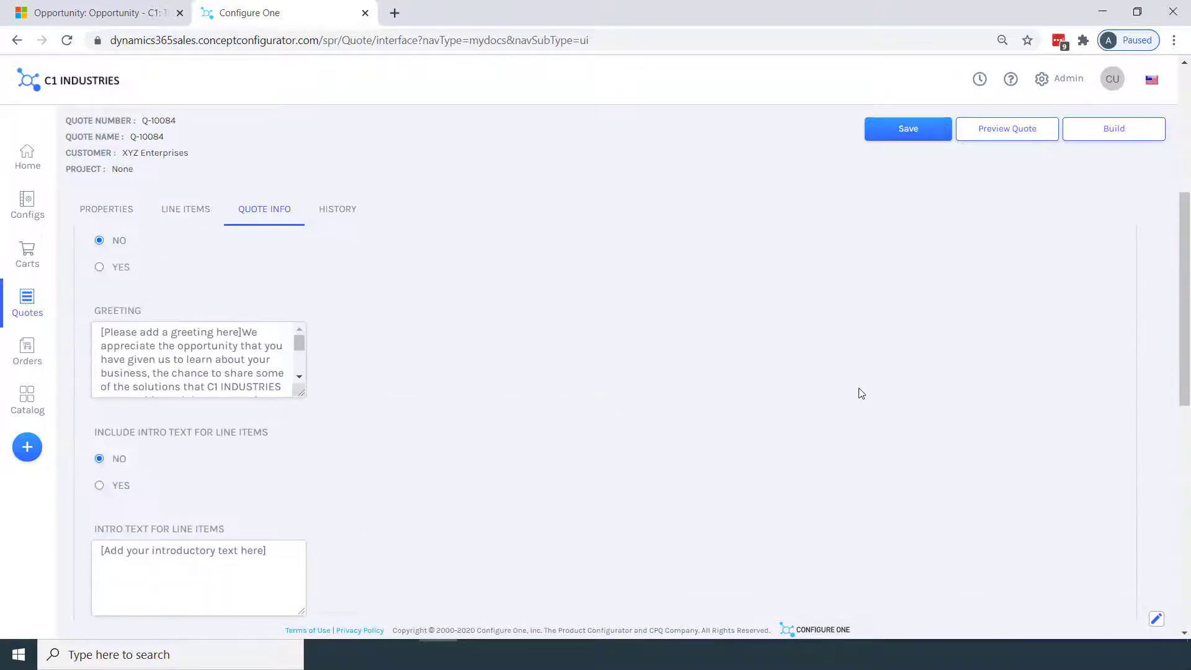
{"action": "scroll", "coordinate": [1015, 207], "scroll_direction": "up", "scroll_amount": 4}
{"action": "left_click", "coordinate": [1110, 137]}
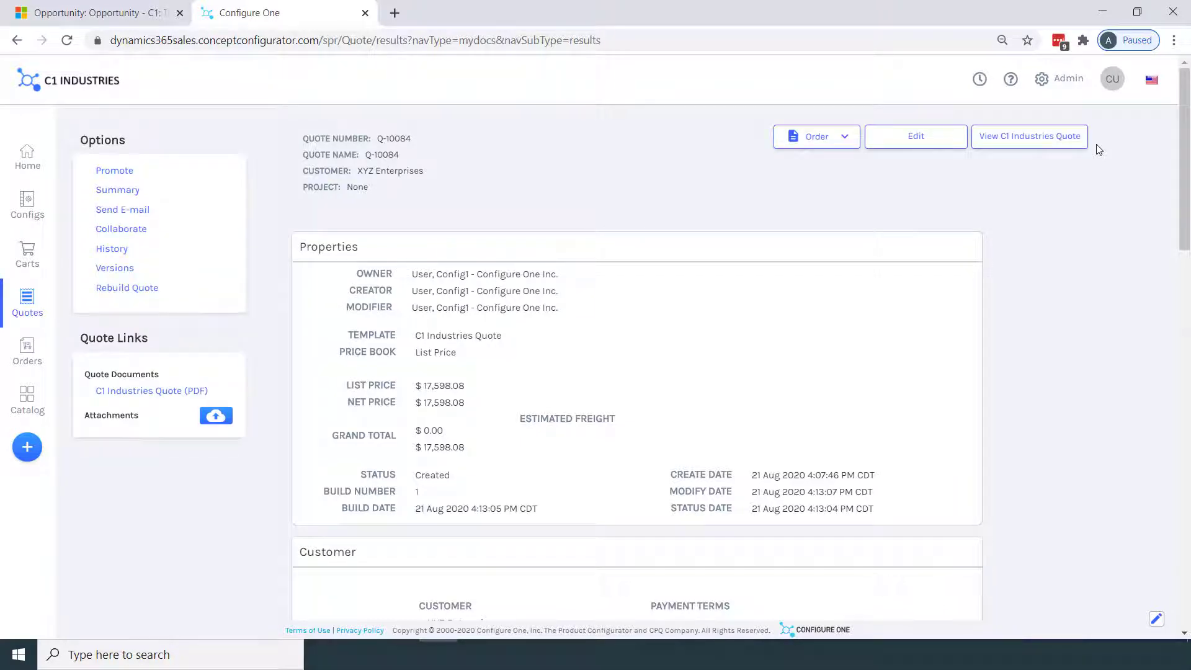
Generate the 'View C1 Industries Quote' PDF for quote Q-10084.
{"action": "left_click", "coordinate": [1097, 151]}
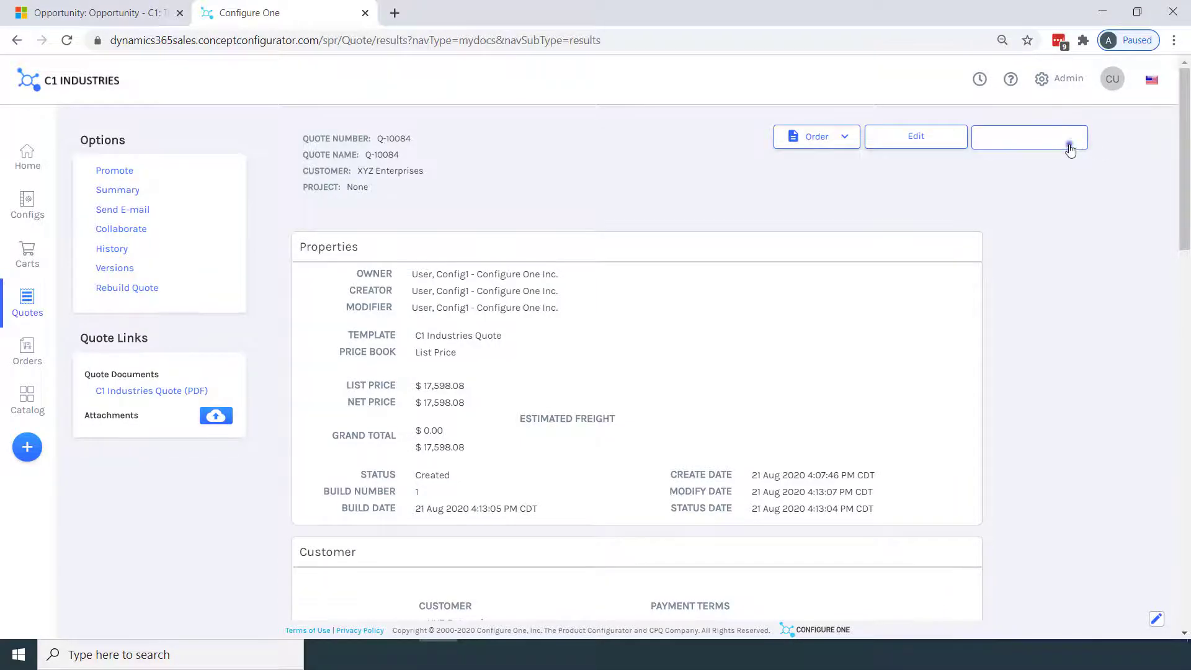
Open the 22-page Q-10084 quote PDF, read through to the truck specifications, then close it.
{"action": "left_click", "coordinate": [1071, 145]}
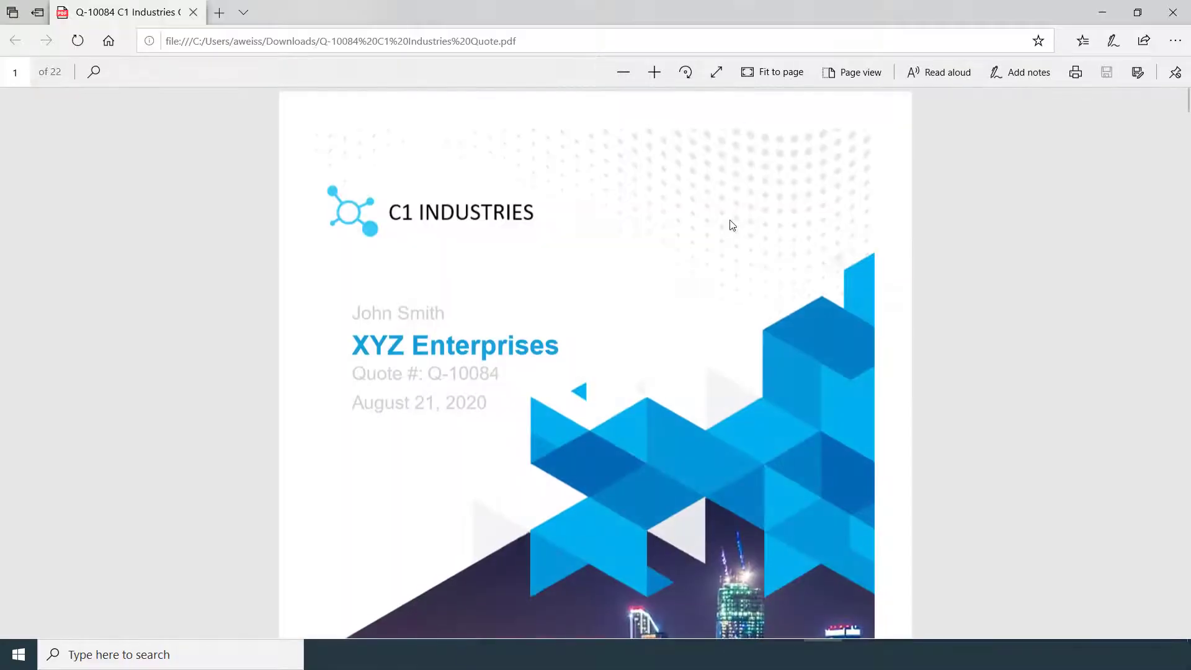
{"action": "scroll", "coordinate": [869, 244], "scroll_direction": "down", "scroll_amount": 1}
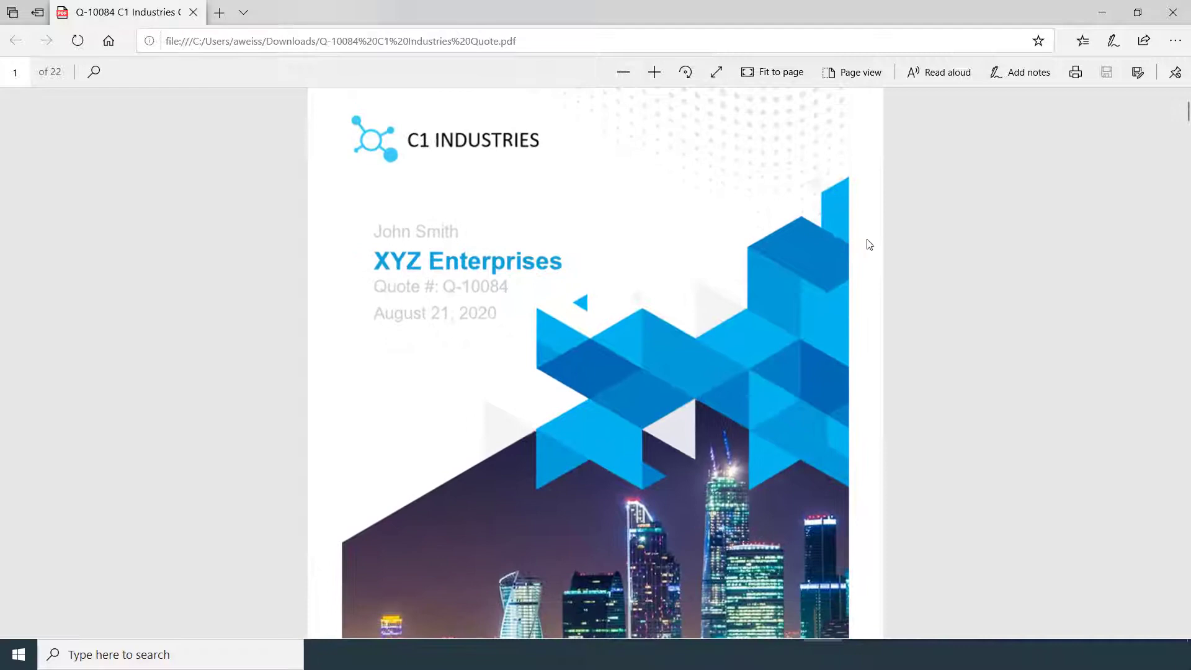
{"action": "scroll", "coordinate": [869, 244], "scroll_direction": "down", "scroll_amount": 10}
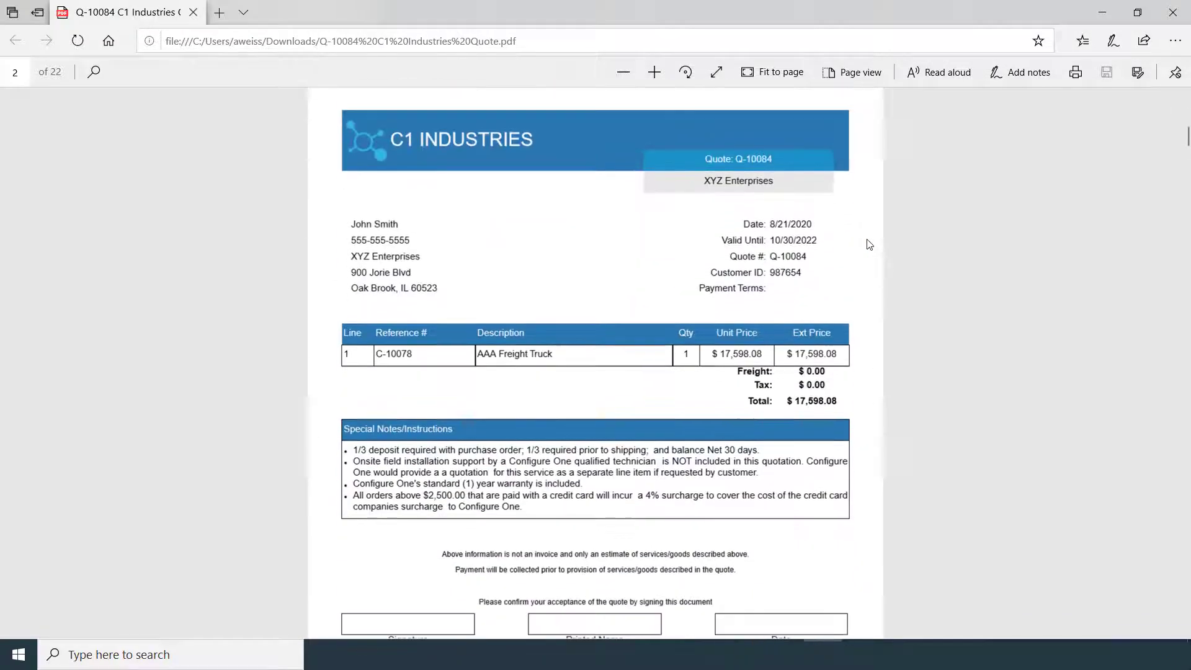
{"action": "scroll", "coordinate": [870, 244], "scroll_direction": "down", "scroll_amount": 8}
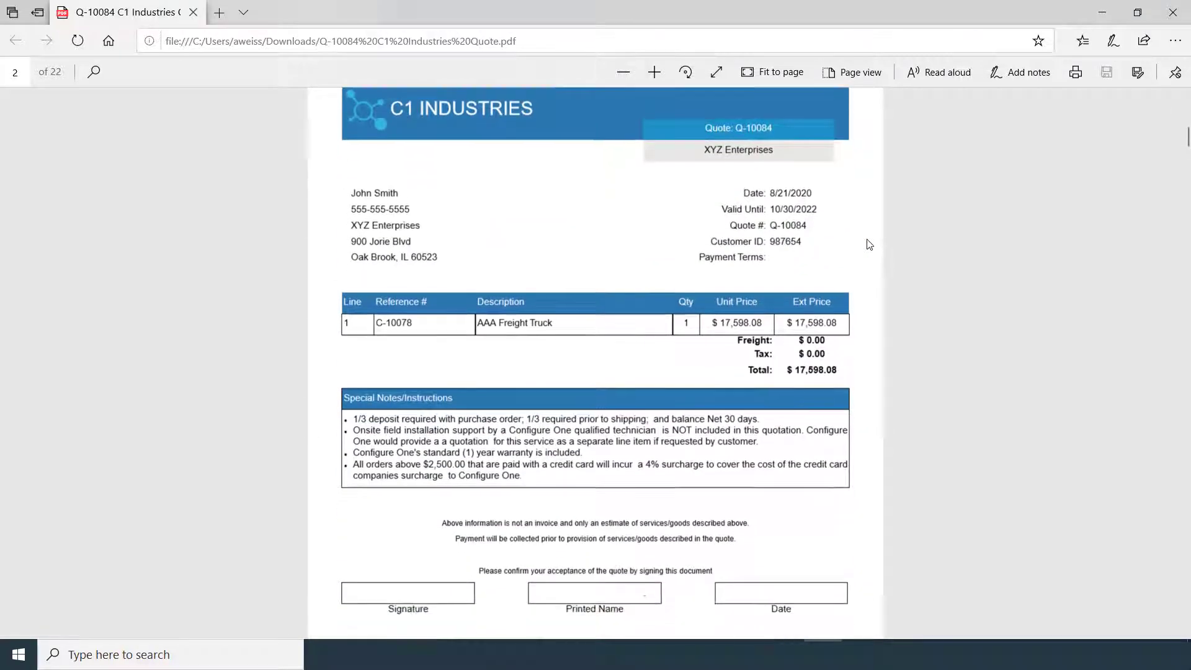
{"action": "scroll", "coordinate": [869, 244], "scroll_direction": "down", "scroll_amount": 4}
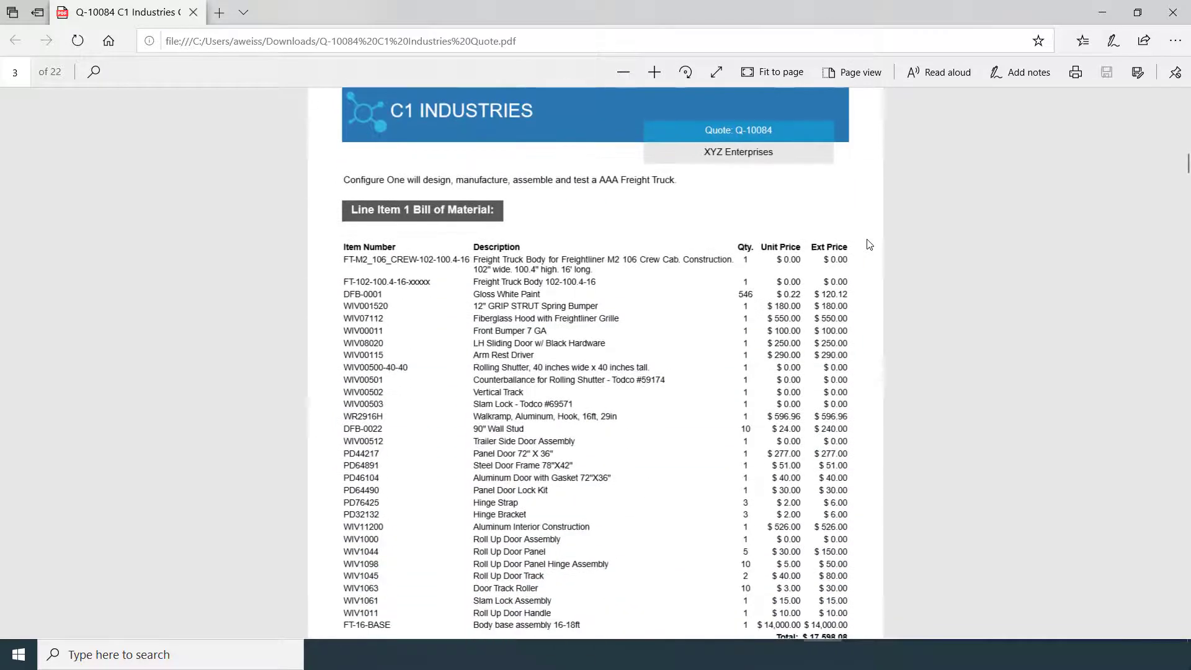
{"action": "scroll", "coordinate": [869, 244], "scroll_direction": "down", "scroll_amount": 5}
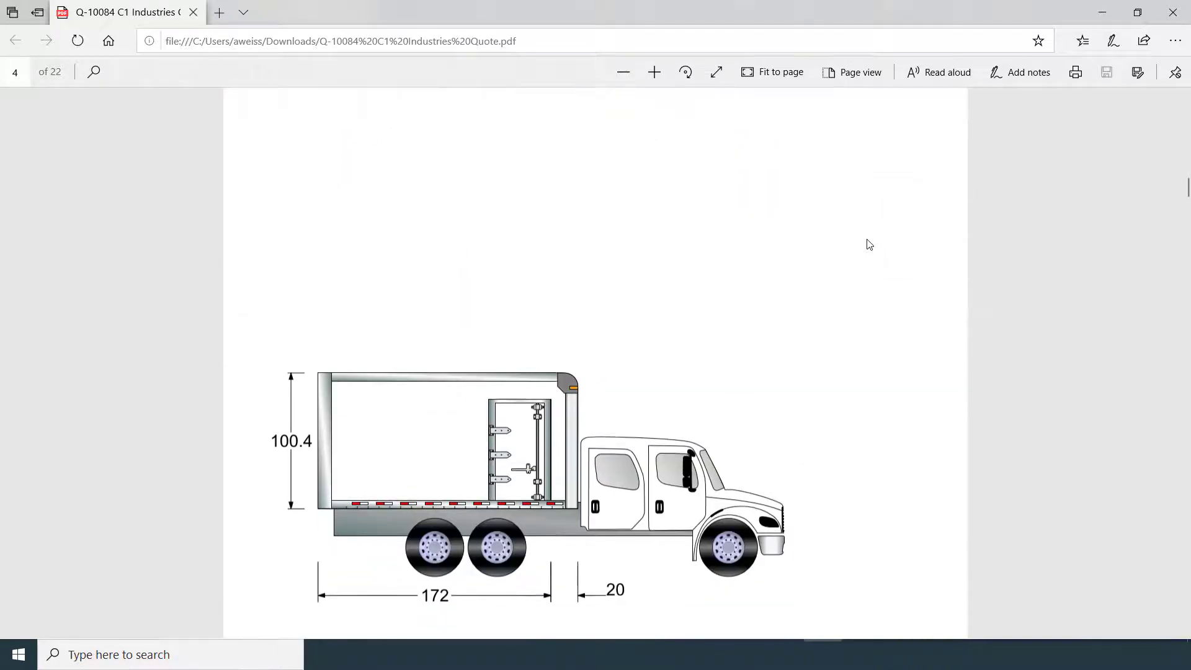
{"action": "scroll", "coordinate": [869, 243], "scroll_direction": "down", "scroll_amount": 8}
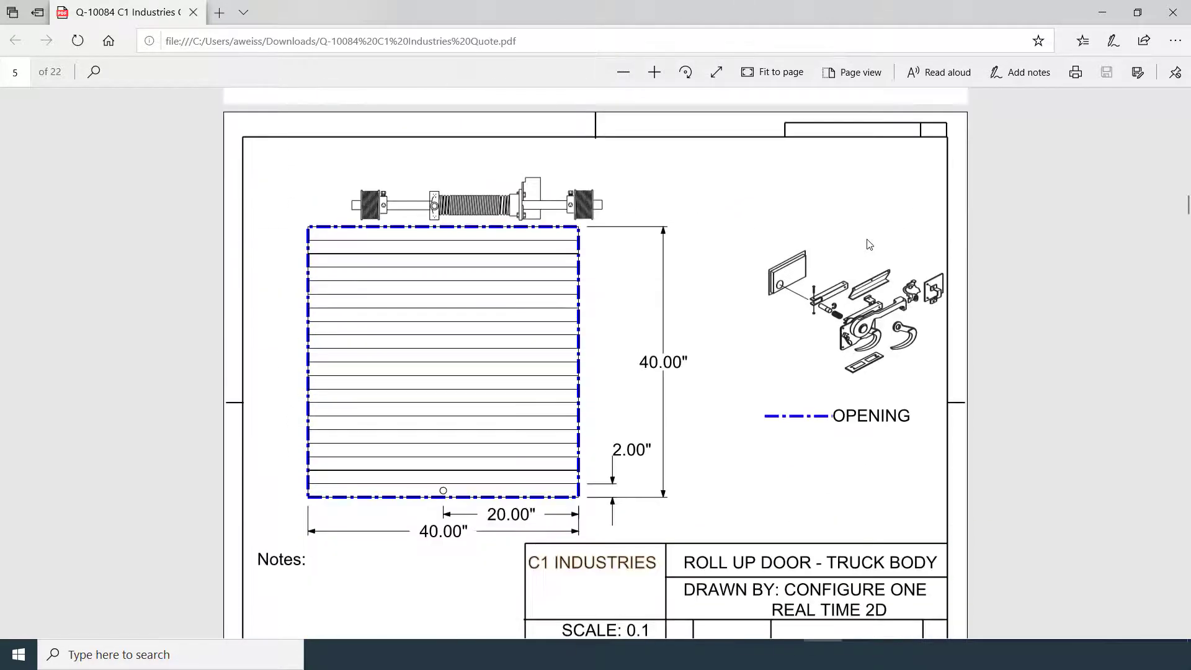
{"action": "scroll", "coordinate": [869, 244], "scroll_direction": "down", "scroll_amount": 10}
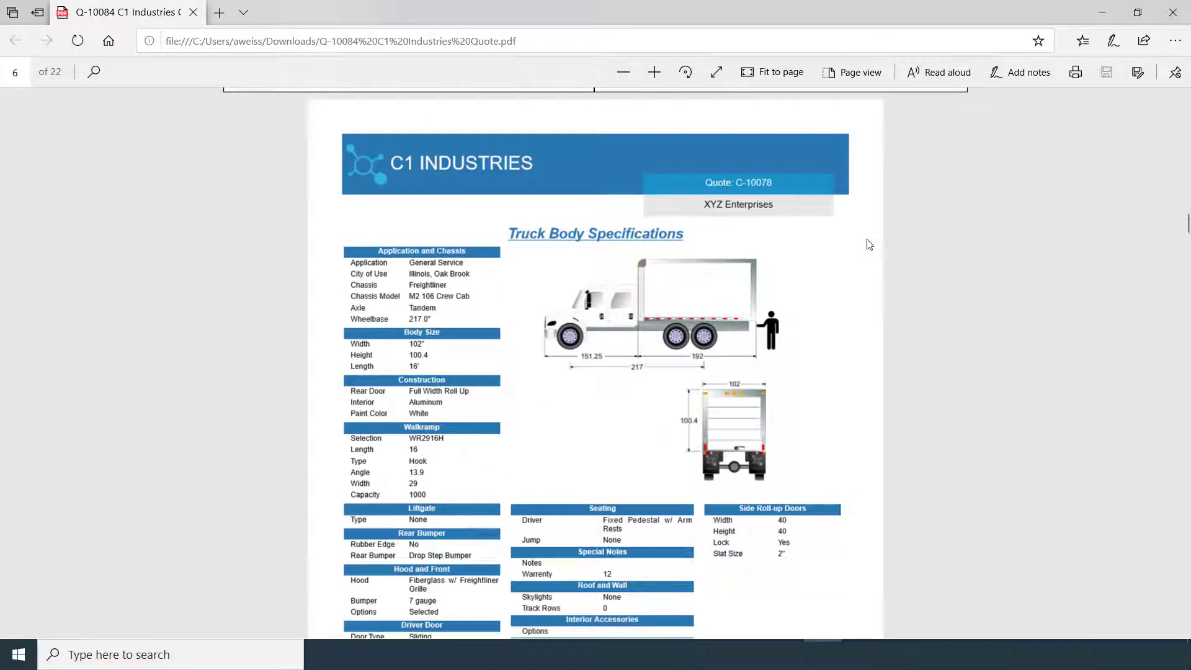
{"action": "scroll", "coordinate": [870, 244], "scroll_direction": "down", "scroll_amount": 10}
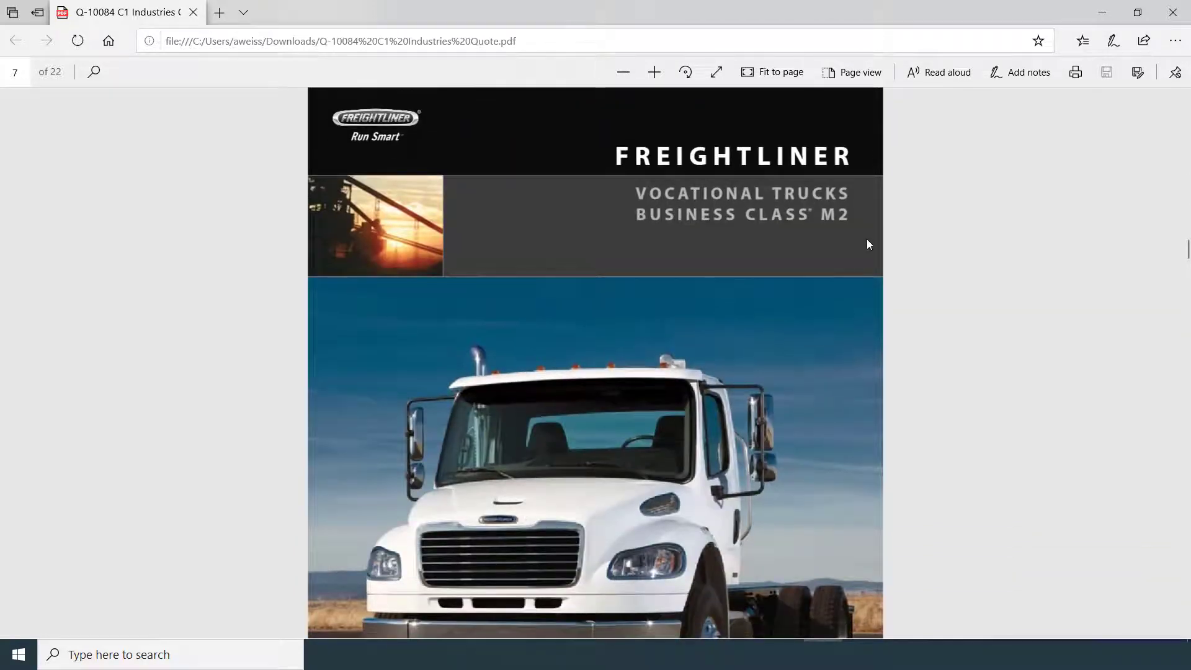
{"action": "scroll", "coordinate": [868, 243], "scroll_direction": "down", "scroll_amount": 1}
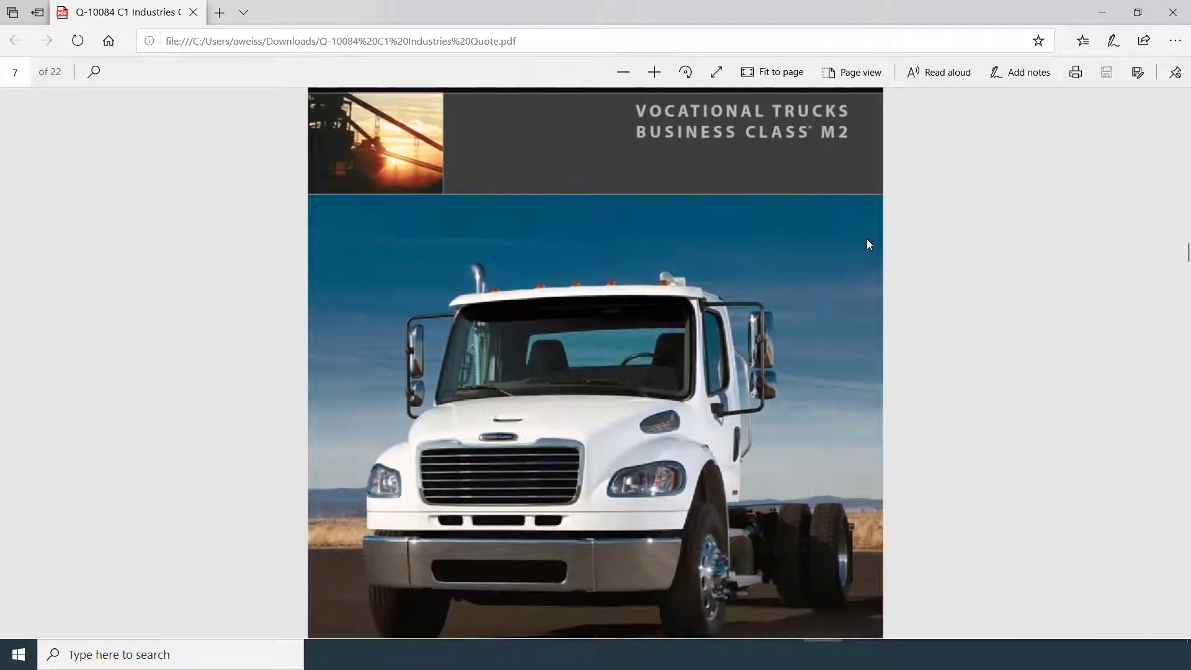
{"action": "left_click", "coordinate": [193, 11]}
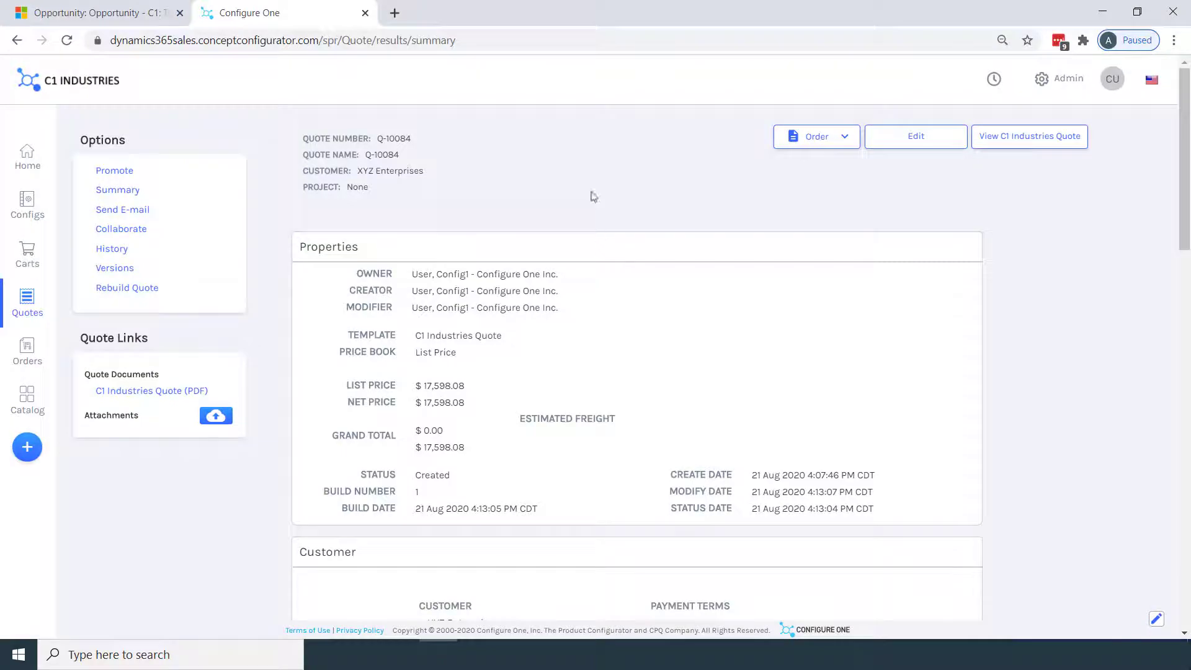
Back on the Truck for XYZ opportunity, set Q-10084 as the primary quote.
{"action": "left_click", "coordinate": [364, 13]}
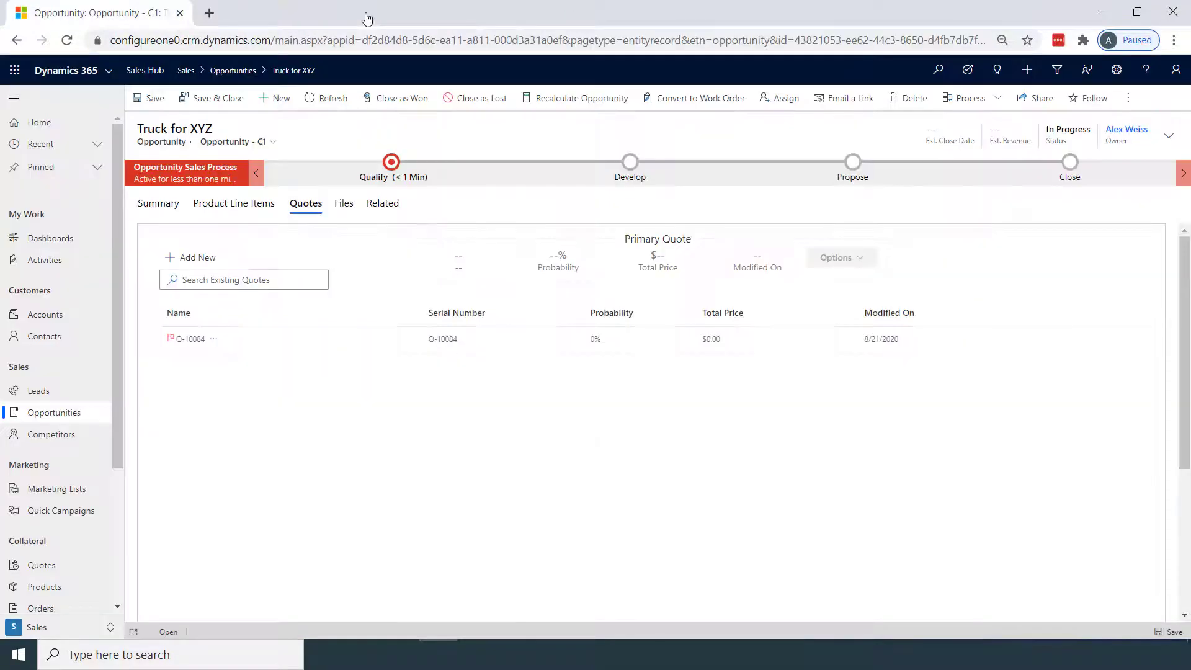
{"action": "left_click", "coordinate": [144, 70]}
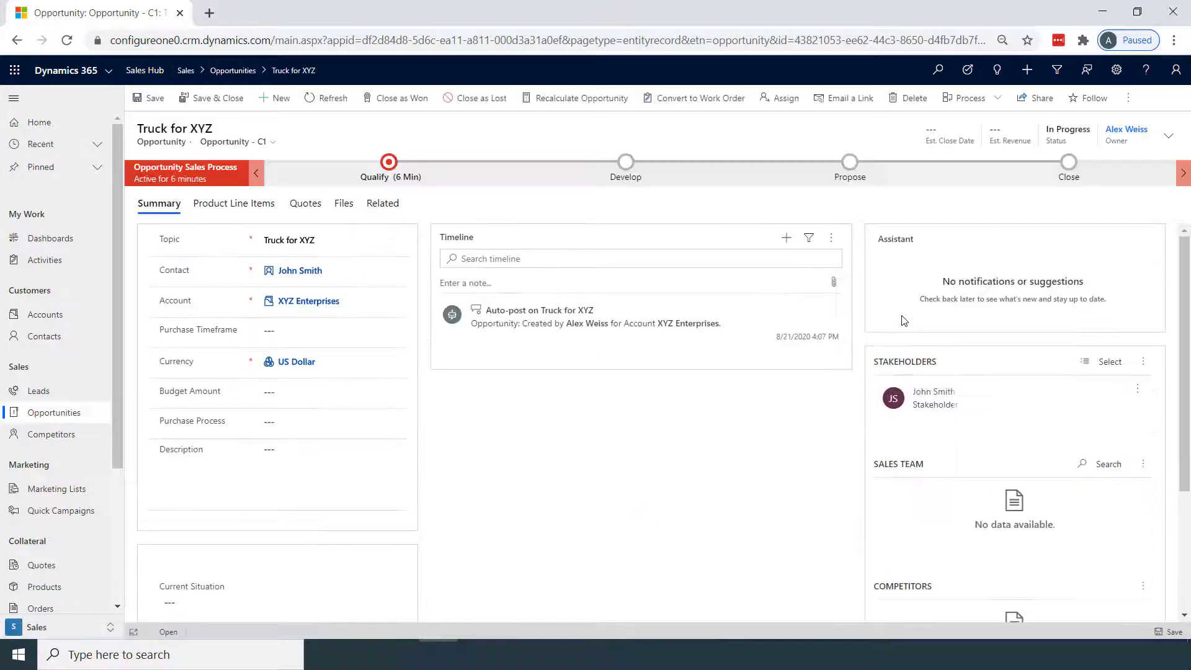
{"action": "left_click", "coordinate": [301, 205]}
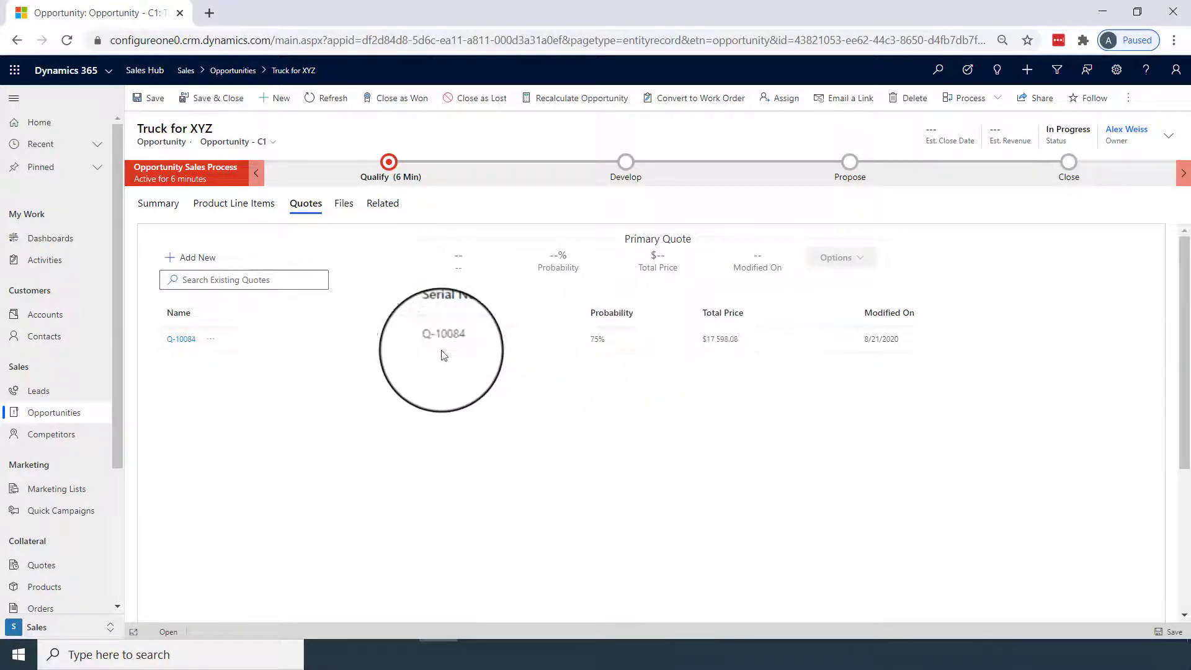
{"action": "left_click", "coordinate": [290, 338]}
{"action": "left_click", "coordinate": [604, 380]}
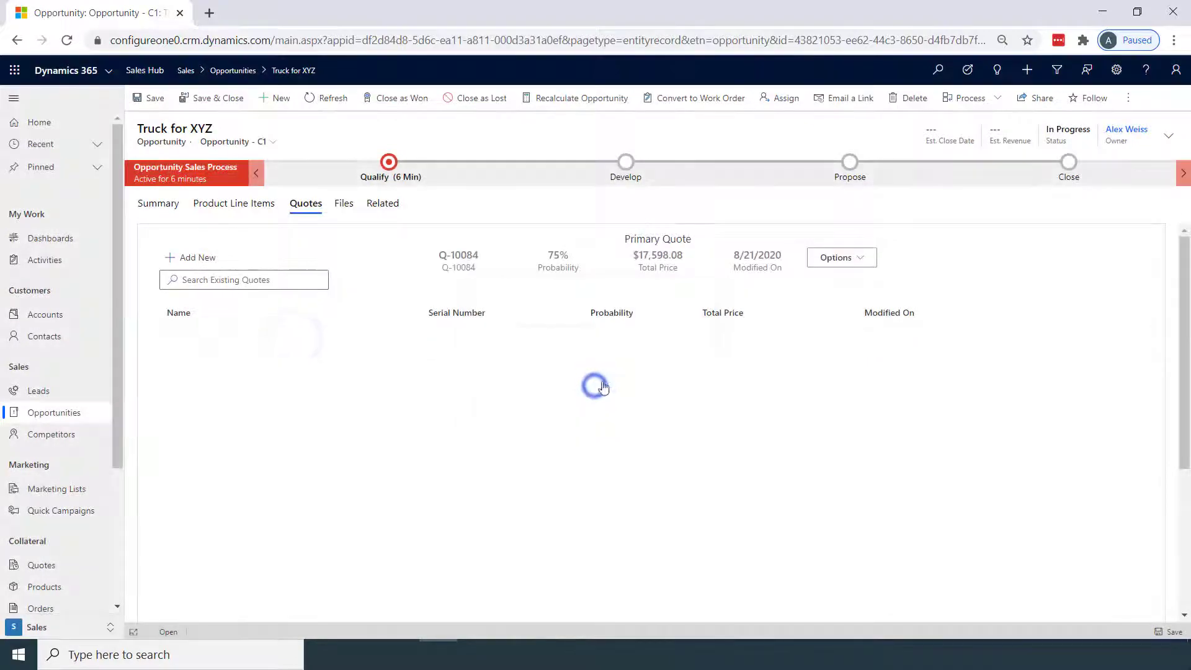
Preview the PDF proposal for primary quote Q-10084, then close it.
{"action": "left_click", "coordinate": [863, 257]}
{"action": "left_click", "coordinate": [847, 285]}
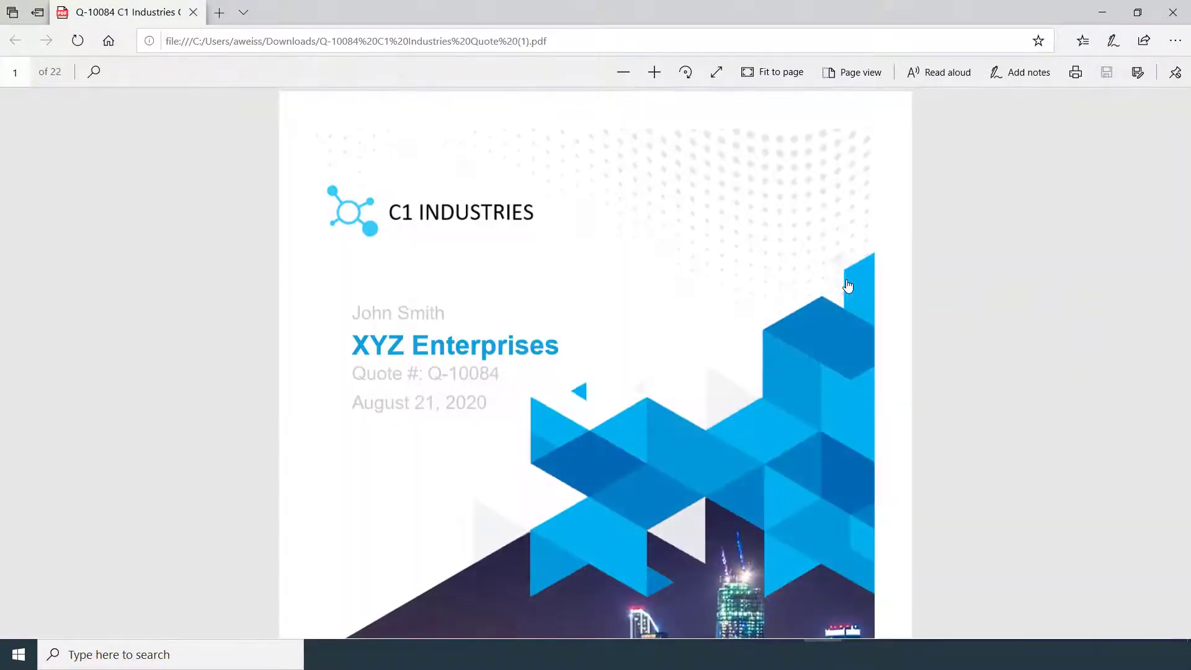
{"action": "scroll", "coordinate": [847, 284], "scroll_direction": "down", "scroll_amount": 10}
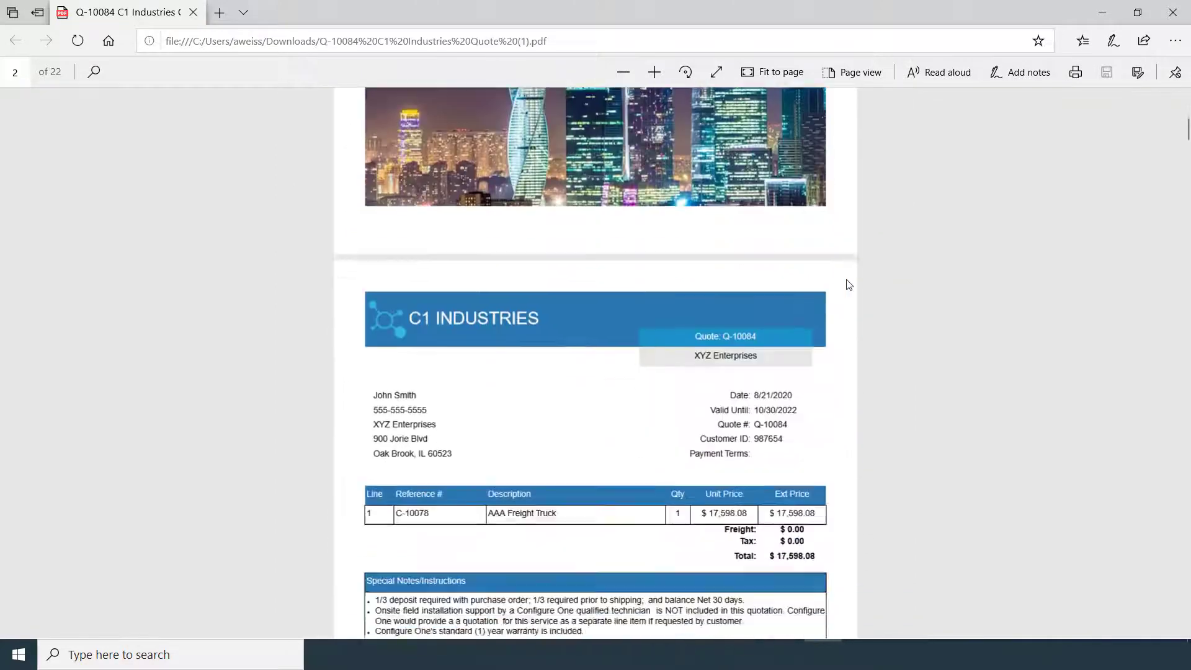
{"action": "left_click", "coordinate": [193, 13]}
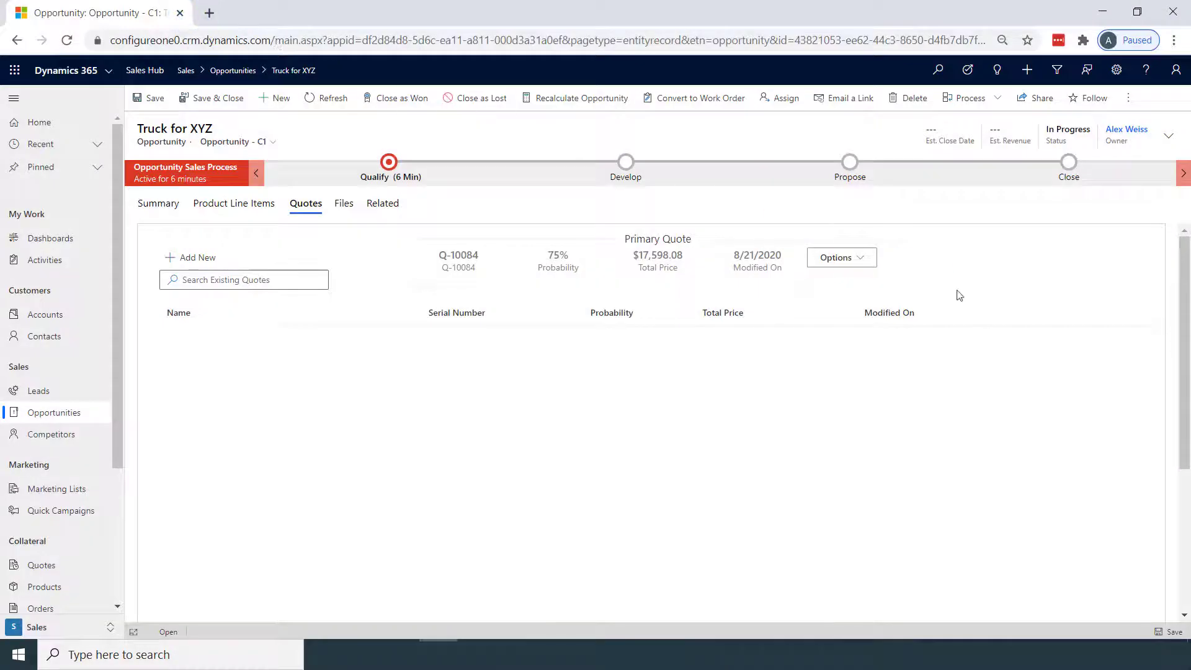
Refresh Truck for XYZ and show line item AAA Freight Truck: Q-10084-1 at $17,598.08.
{"action": "key", "text": "F5"}
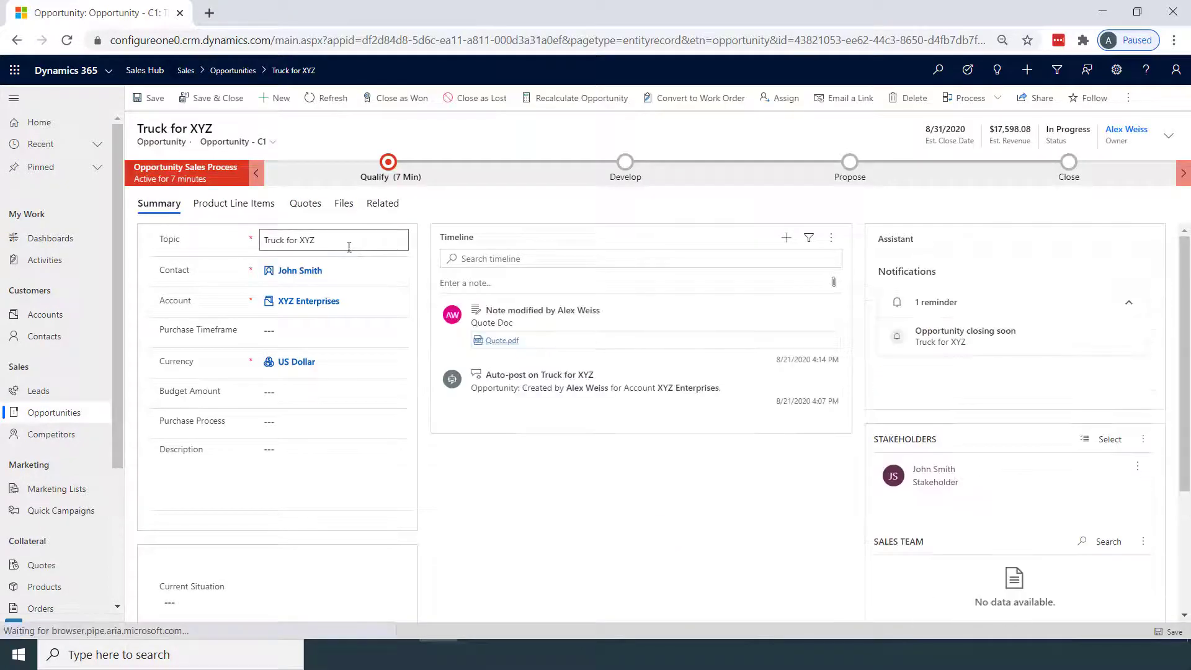
{"action": "left_click", "coordinate": [259, 205]}
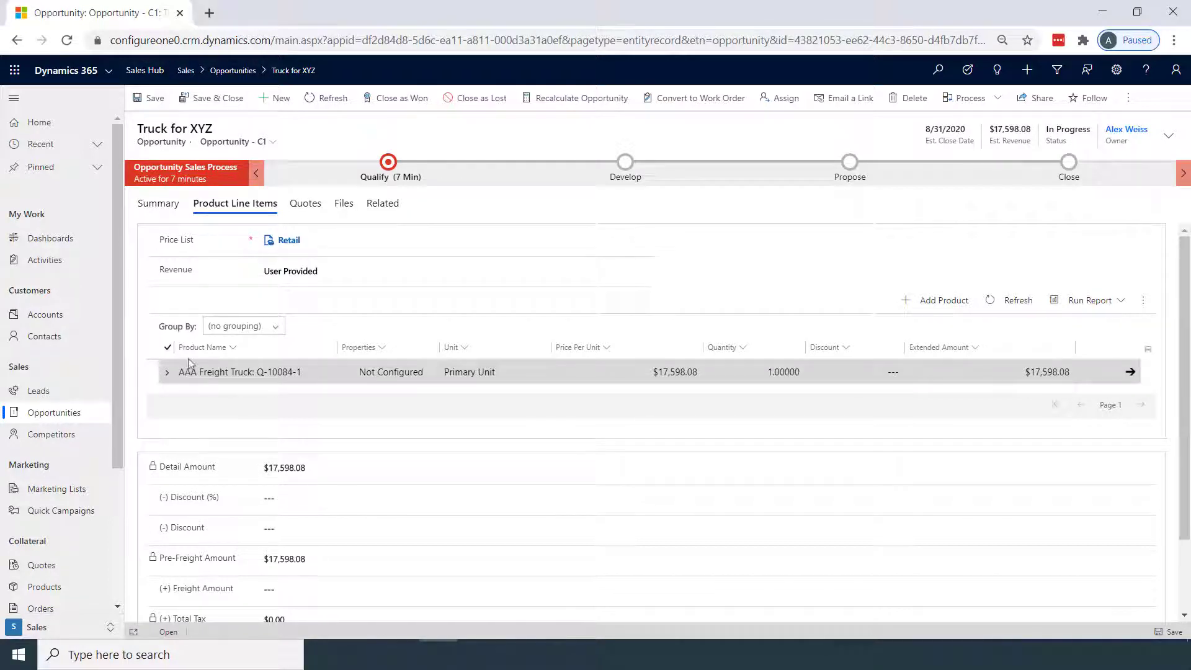
On the quotes list, highlight Est. Close Date 8/31/2020 and Est. Revenue $17,598.08 matching Q-10084.
{"action": "left_click", "coordinate": [307, 205]}
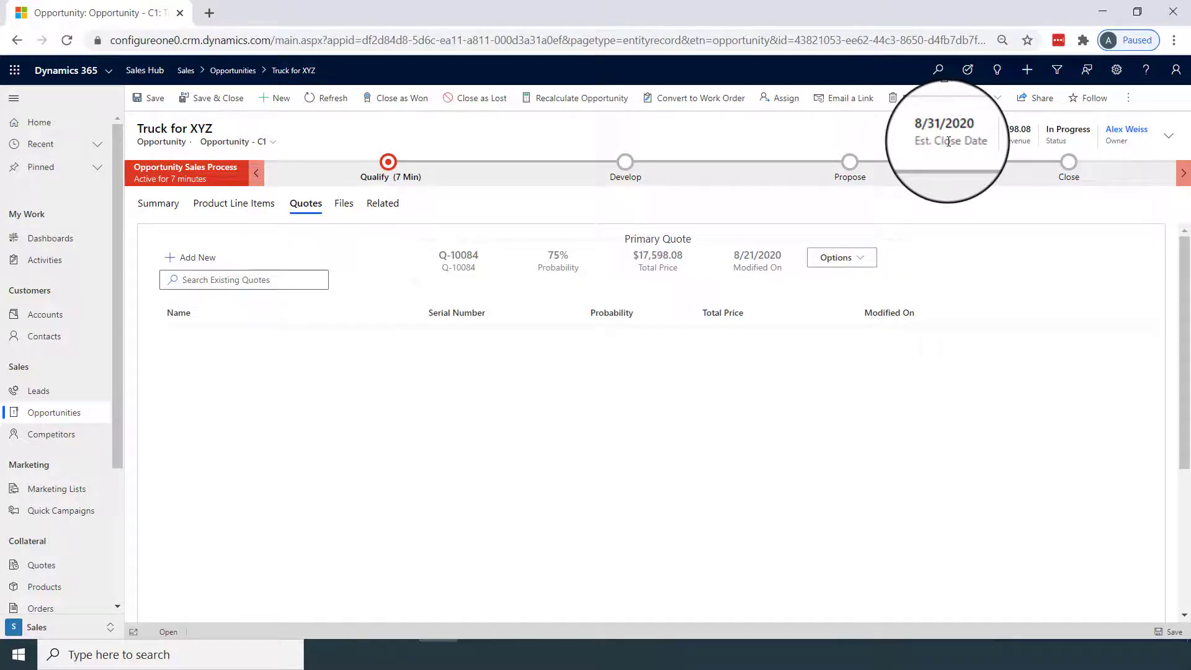
{"action": "double_click", "coordinate": [949, 142]}
{"action": "double_click", "coordinate": [1013, 143]}
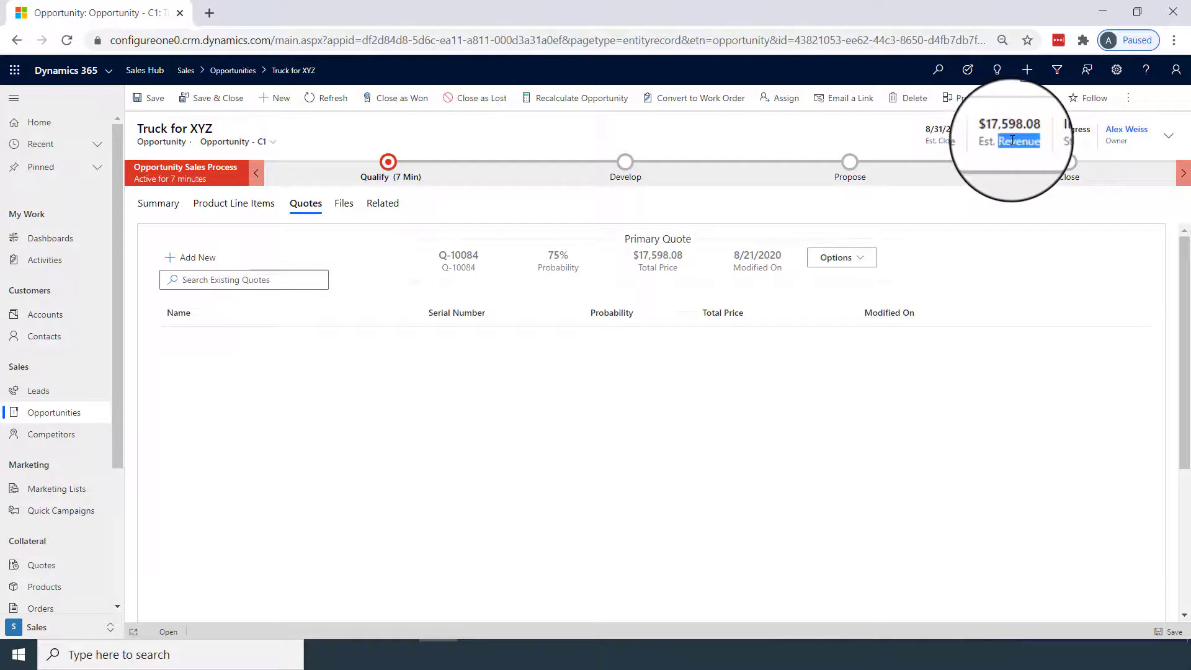
{"action": "left_click", "coordinate": [1013, 157]}
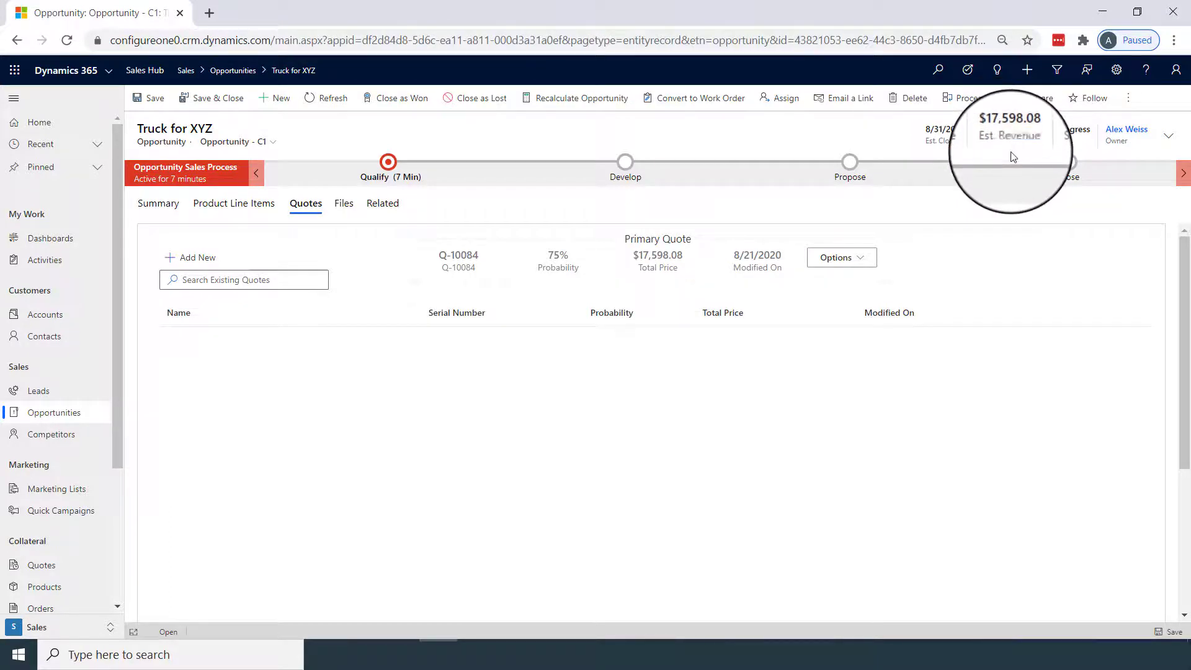